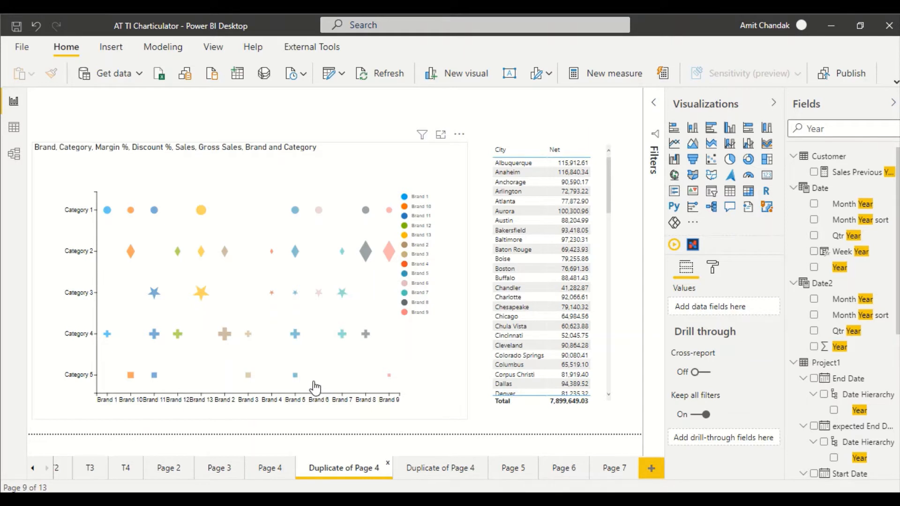
- Add a new report page and insert a Microsoft Charticulator visual on it
{"action": "left_click", "coordinate": [616, 469]}
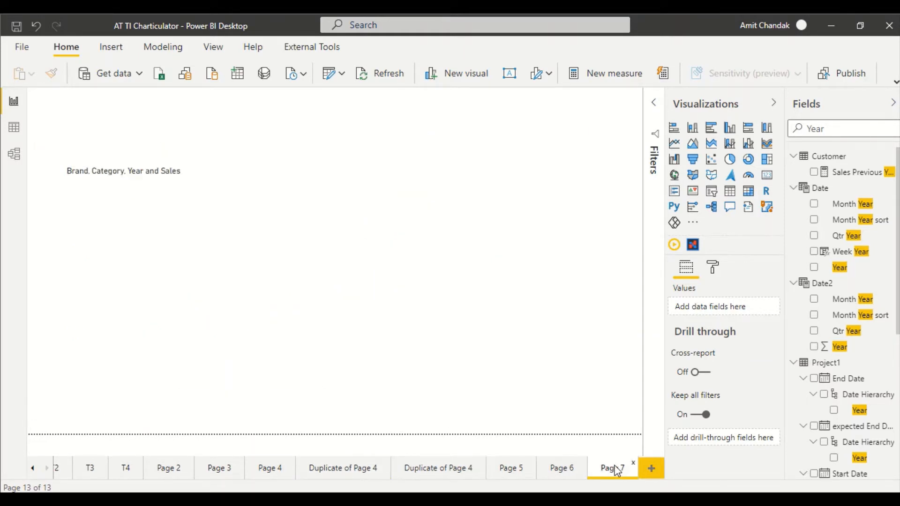
{"action": "left_click", "coordinate": [651, 469]}
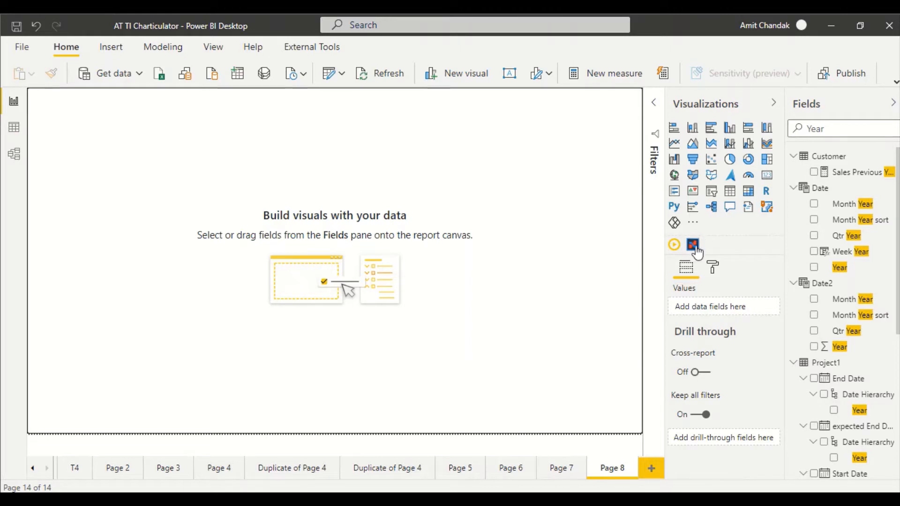
{"action": "left_click", "coordinate": [693, 246]}
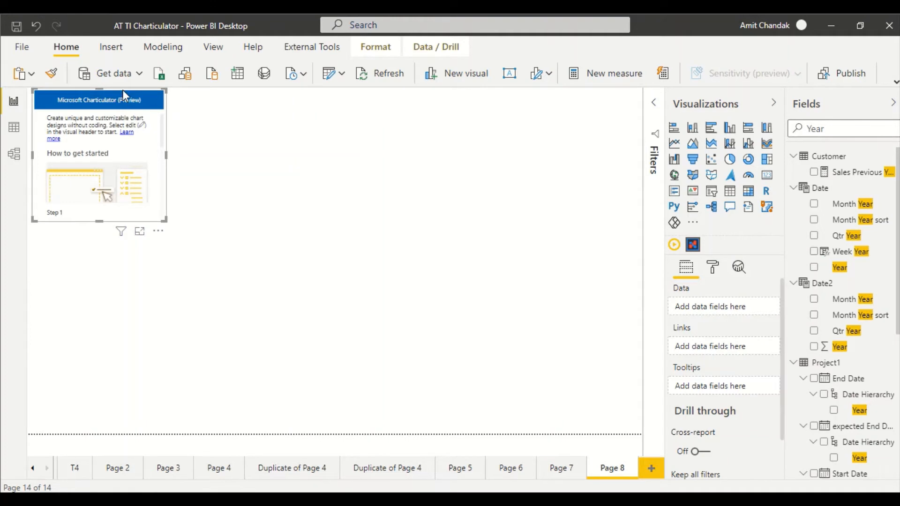
- Move the Charticulator visual down the page and enlarge it to cover most of the canvas
{"action": "left_click_drag", "start_coordinate": [136, 97], "coordinate": [138, 150]}
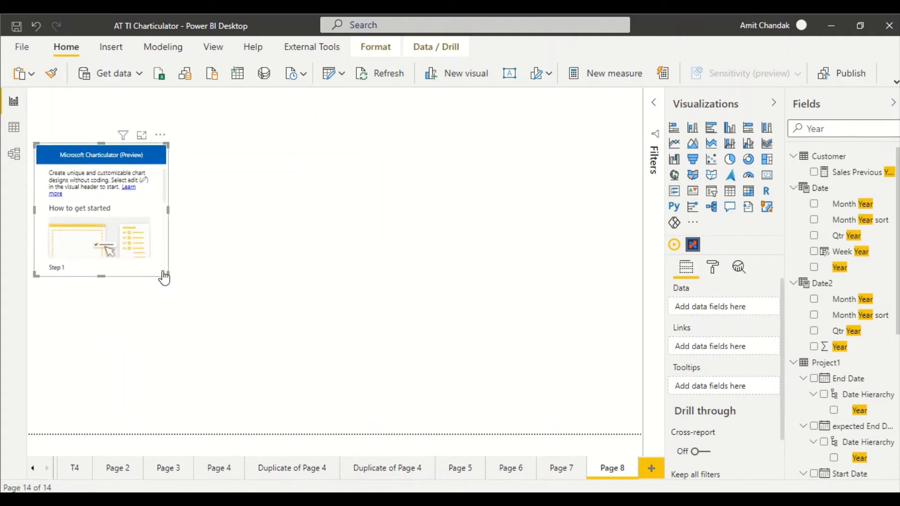
{"action": "left_click_drag", "start_coordinate": [167, 276], "coordinate": [295, 331]}
{"action": "left_click_drag", "start_coordinate": [349, 361], "coordinate": [535, 429]}
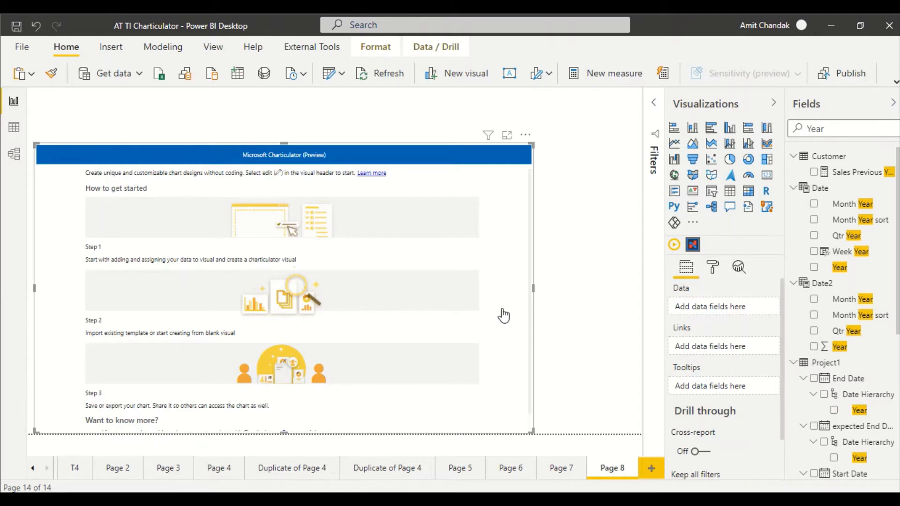
- Find the Category field of the Item table and add it to the visual's Data
{"action": "double_click", "coordinate": [816, 128]}
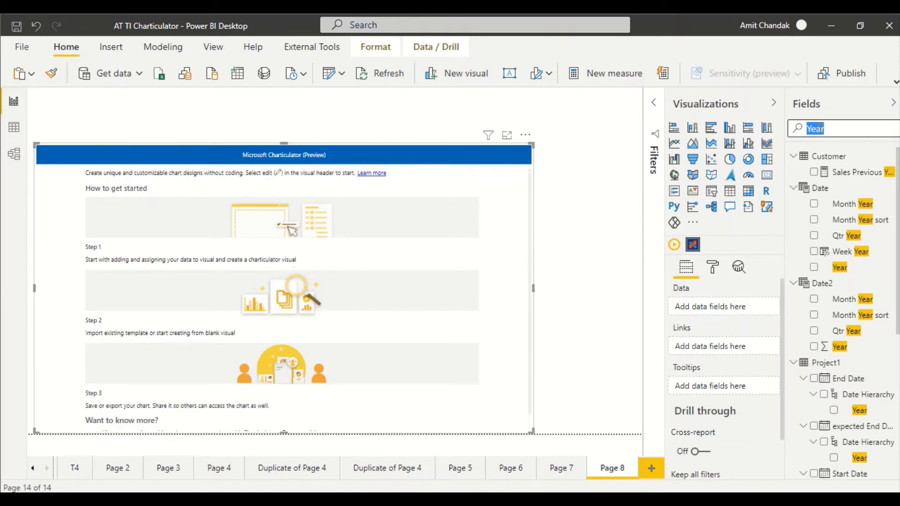
{"action": "key", "text": "BackSpace"}
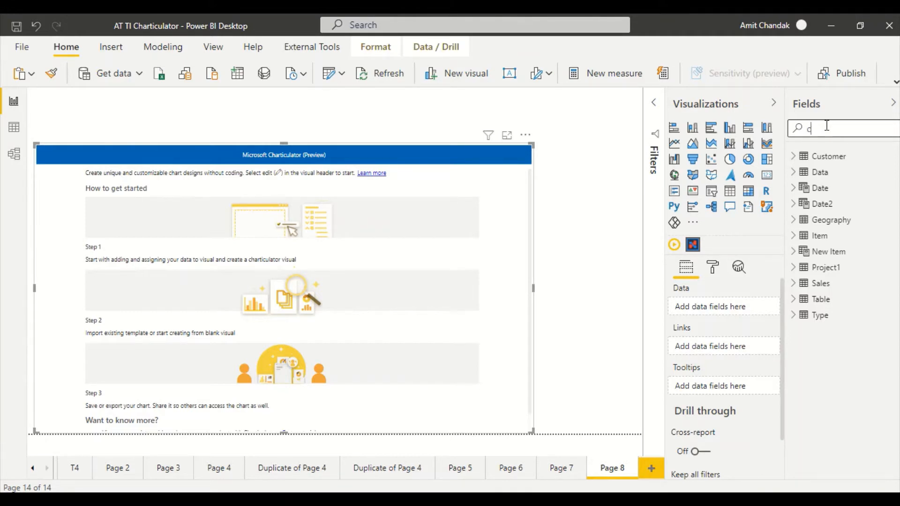
{"action": "type", "text": "ate"}
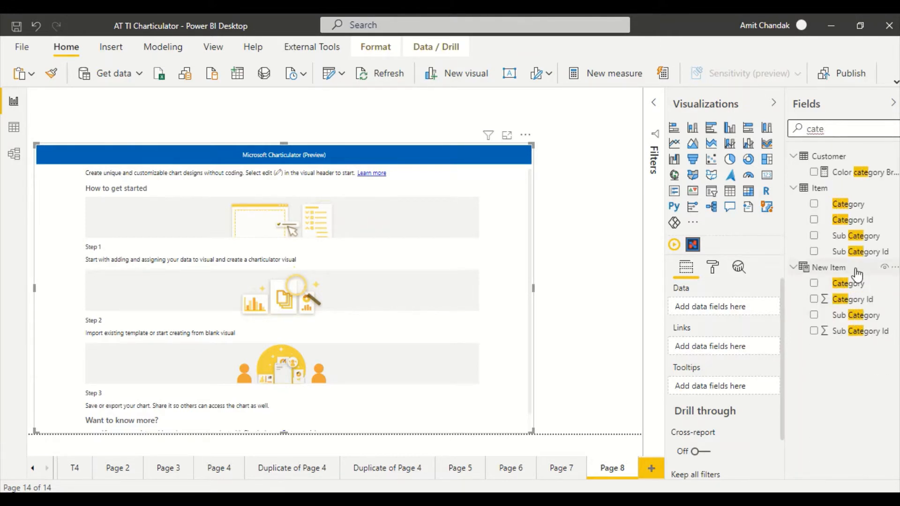
{"action": "left_click_drag", "start_coordinate": [849, 204], "coordinate": [731, 310]}
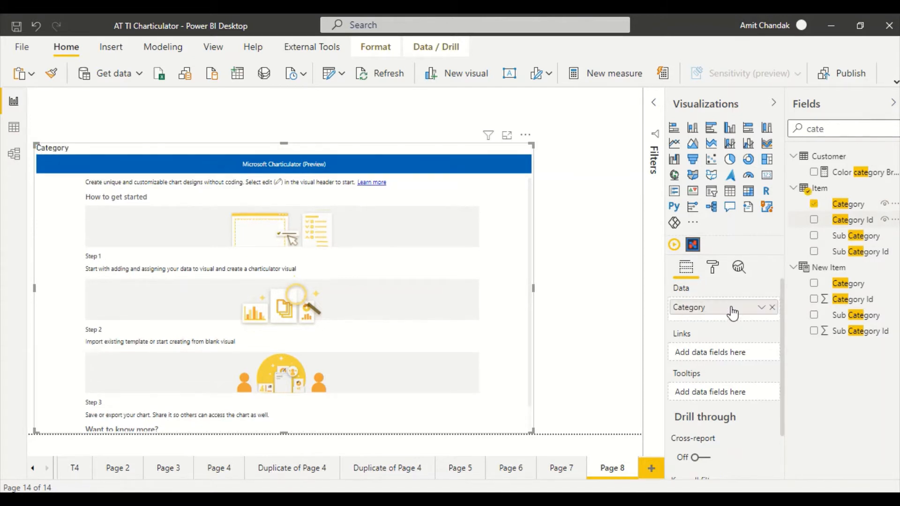
- Find the Brand field of the Item table and add it to the visual's Data
{"action": "double_click", "coordinate": [823, 134]}
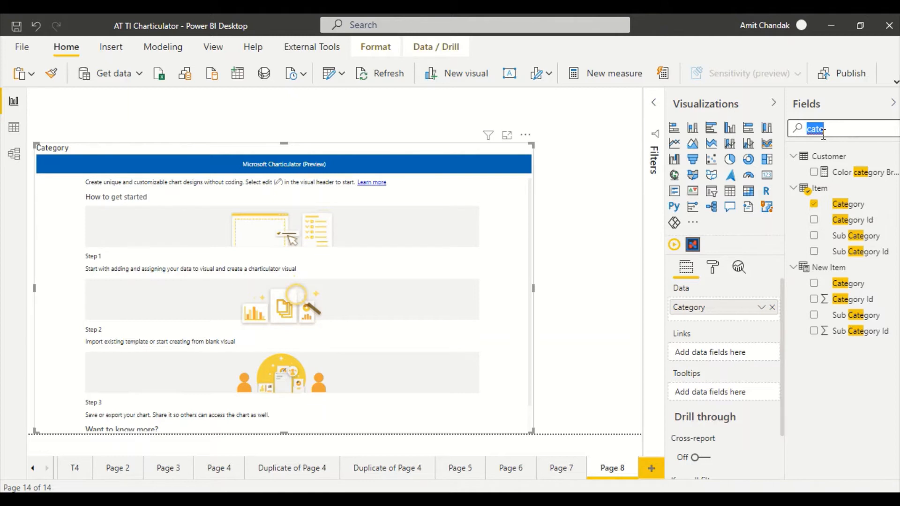
{"action": "type", "text": "vre"}
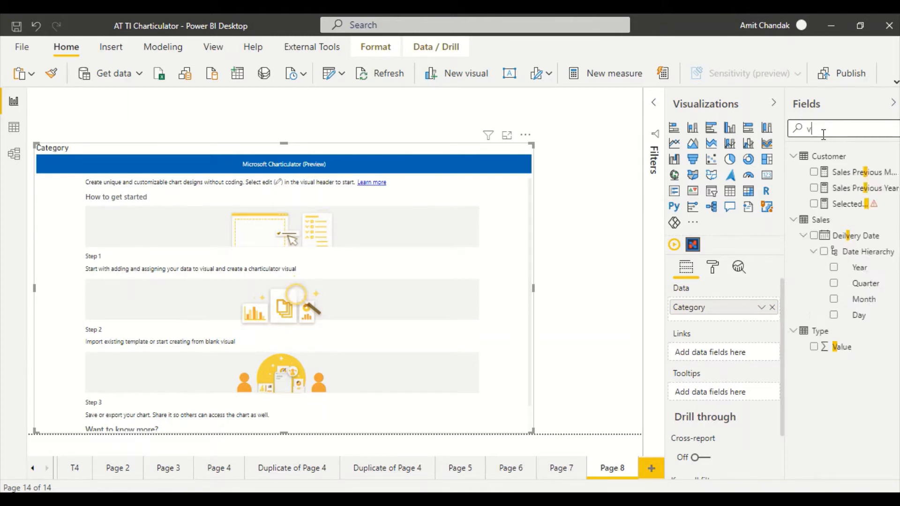
{"action": "key", "text": "BackSpace"}
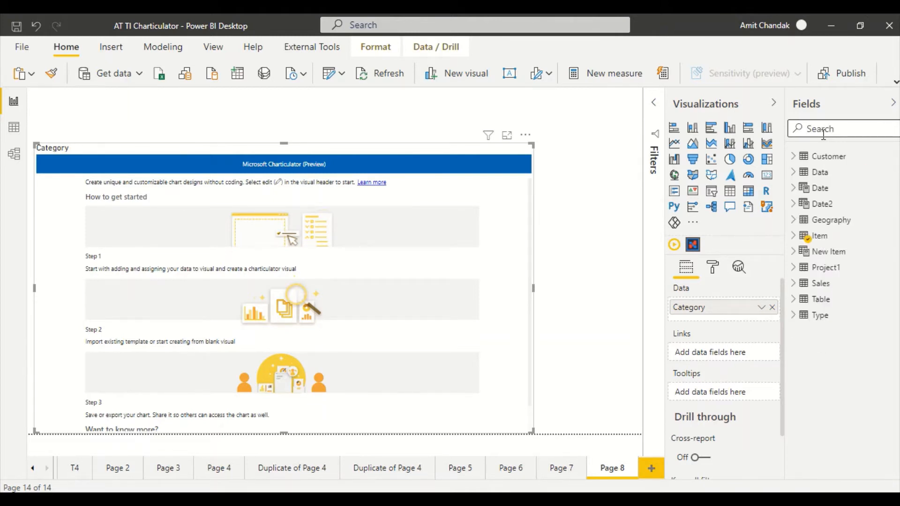
{"action": "type", "text": "Bra"}
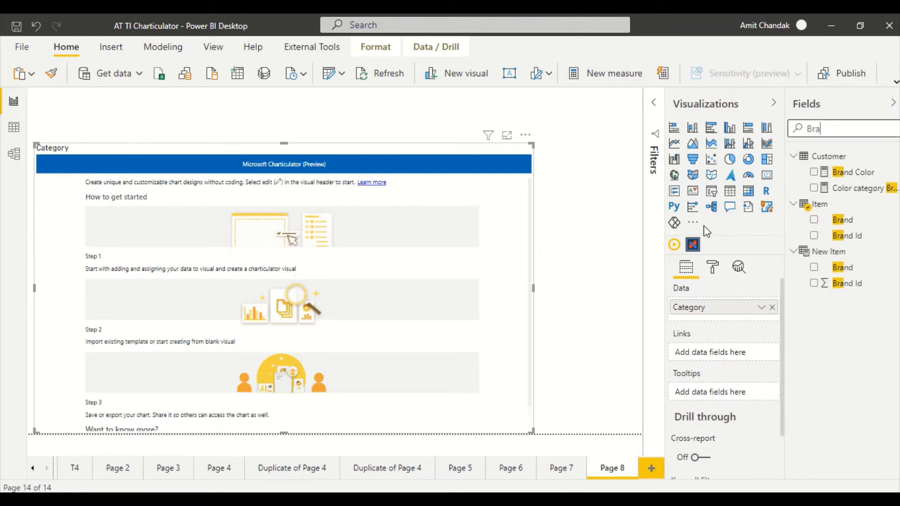
{"action": "left_click_drag", "start_coordinate": [842, 220], "coordinate": [724, 317]}
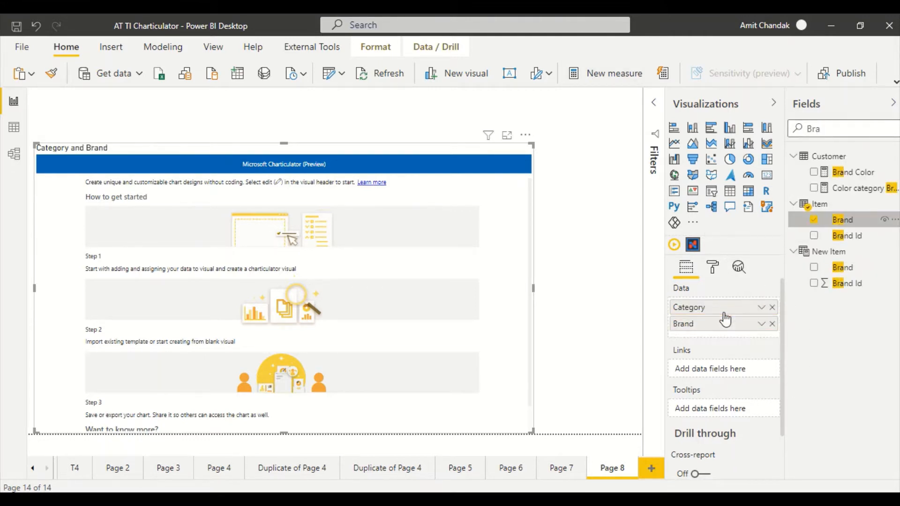
- Find the Discount % measure of the Customer table and add it to the visual's Data
{"action": "double_click", "coordinate": [821, 128]}
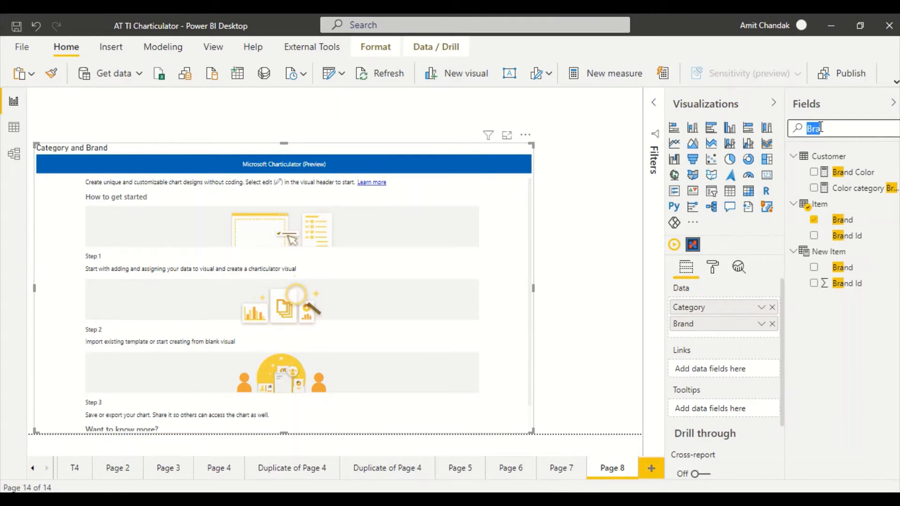
{"action": "type", "text": "Net"}
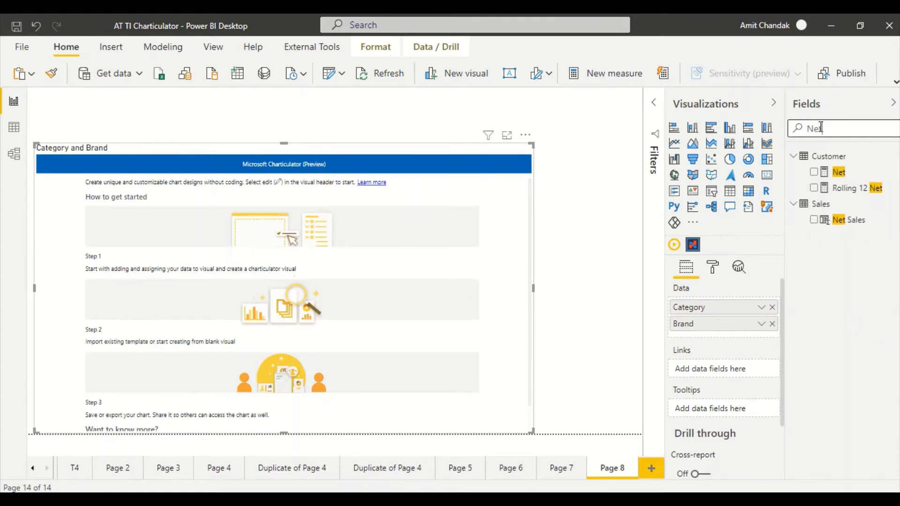
{"action": "key", "text": "BackSpace"}
{"action": "key", "text": "BackSpace"}
{"action": "key", "text": "BackSpace"}
{"action": "type", "text": "dis"}
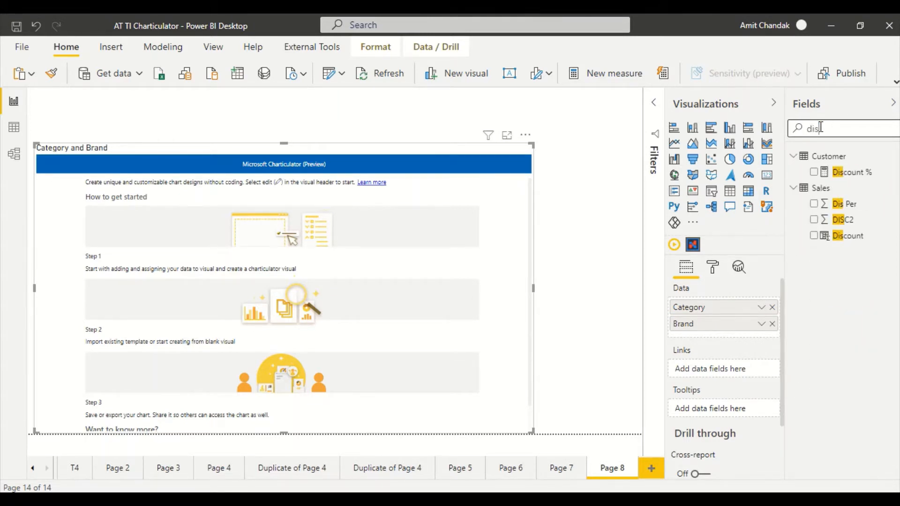
{"action": "left_click_drag", "start_coordinate": [828, 172], "coordinate": [718, 341]}
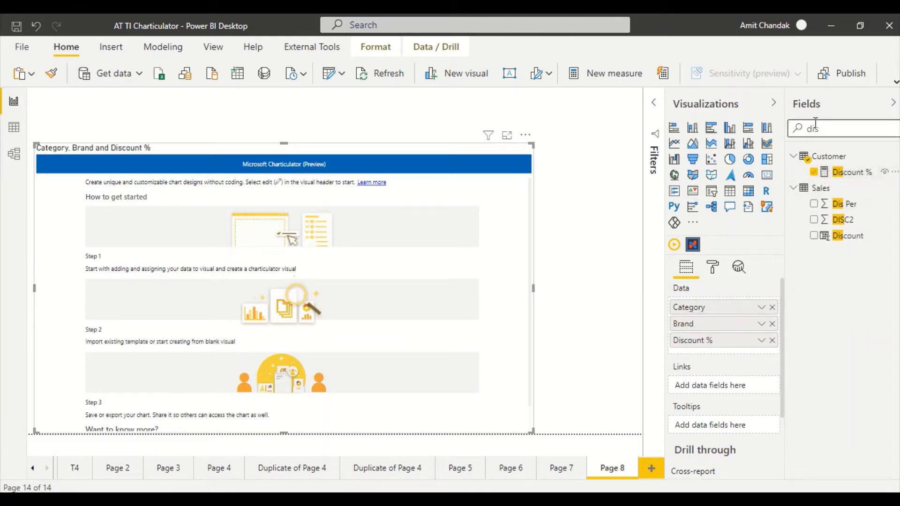
- Find the Margin % measure of the Customer table and add it to the visual's Data
{"action": "double_click", "coordinate": [816, 123]}
{"action": "type", "text": "mar"}
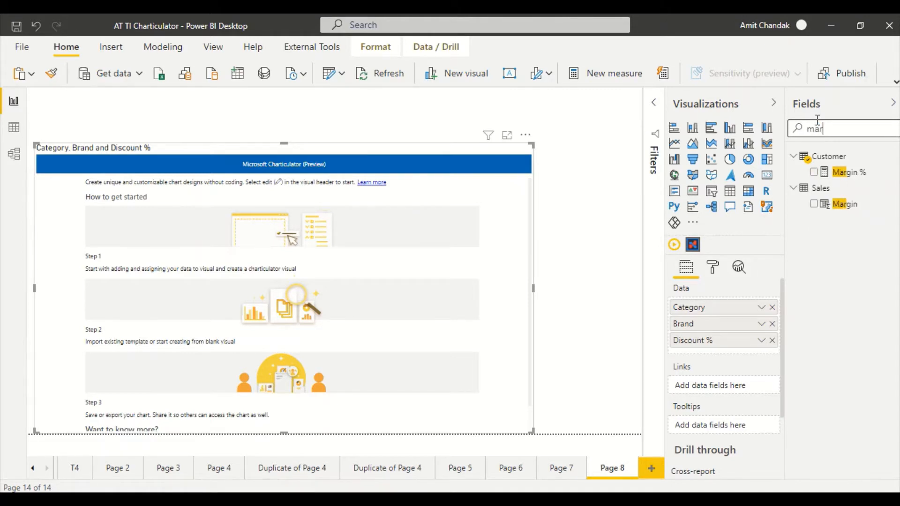
{"action": "left_click_drag", "start_coordinate": [848, 172], "coordinate": [722, 352]}
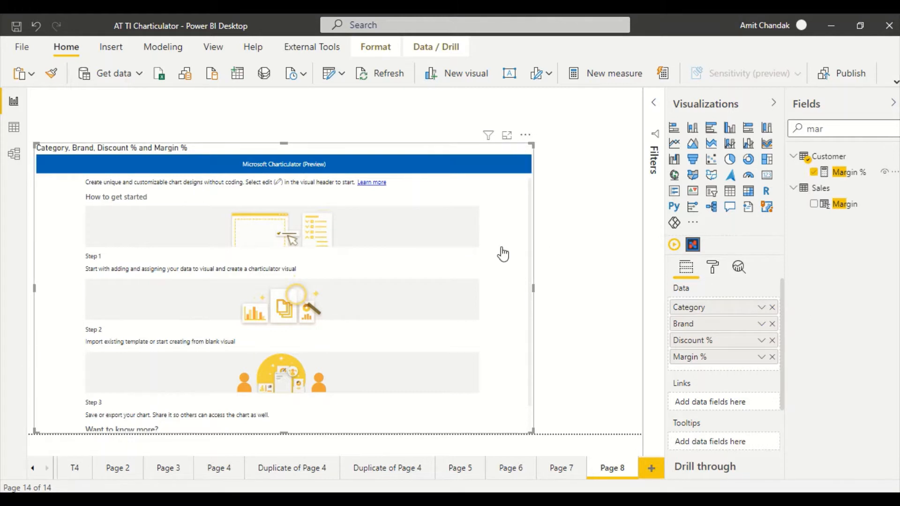
- Open the Charticulator visual for editing and start a new blank chart
{"action": "left_click", "coordinate": [526, 137]}
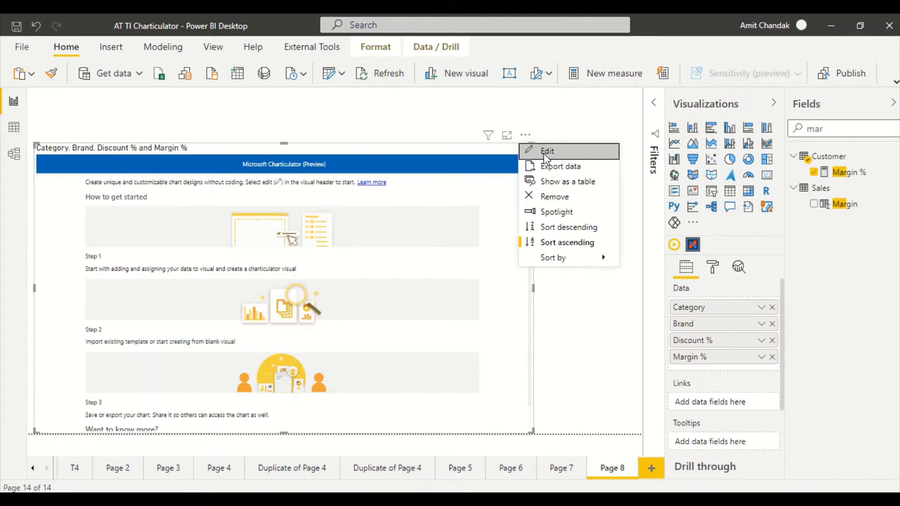
{"action": "left_click", "coordinate": [546, 152]}
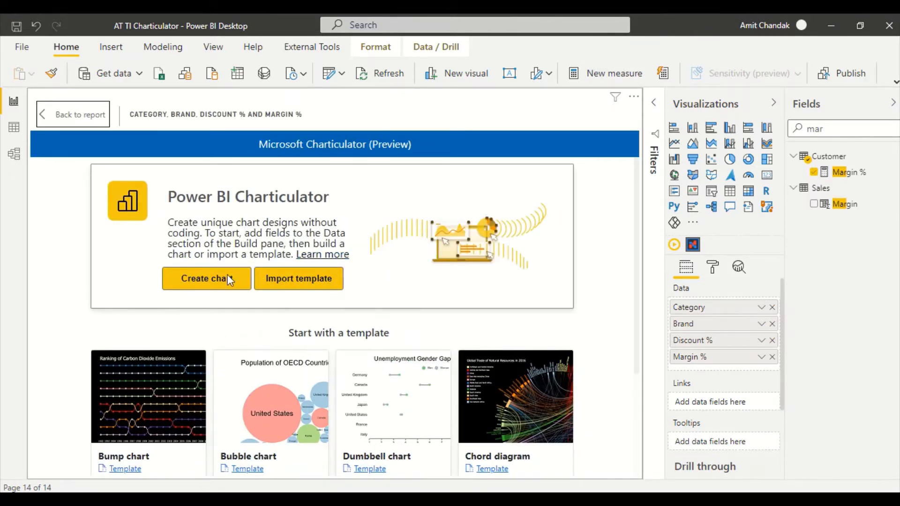
{"action": "left_click", "coordinate": [223, 281]}
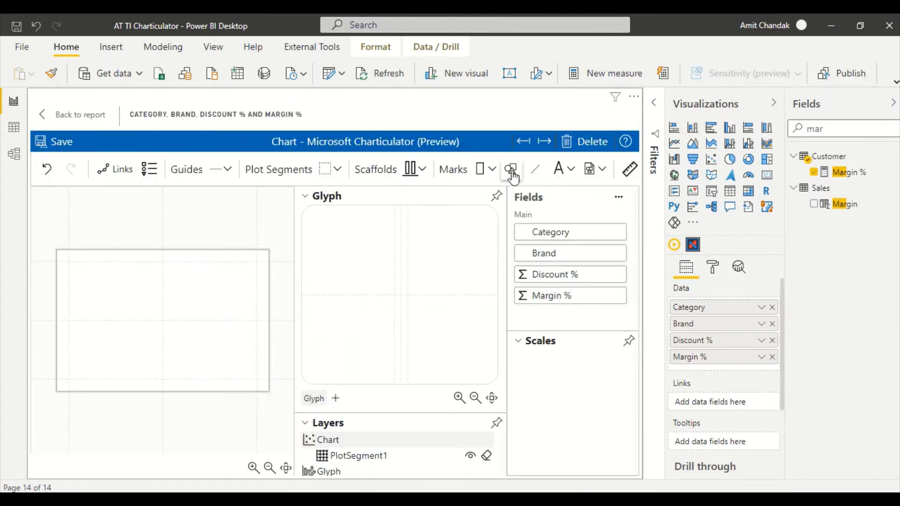
- Place a symbol mark at the glyph's centre and plot Discount % on the x-axis and Margin % on the y-axis
{"action": "left_click", "coordinate": [512, 170]}
{"action": "left_click_drag", "start_coordinate": [512, 173], "coordinate": [405, 295]}
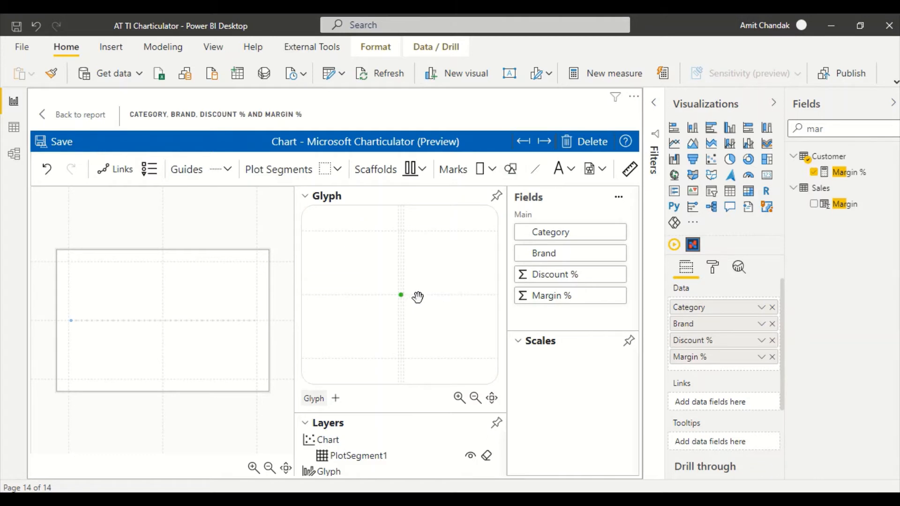
{"action": "left_click_drag", "start_coordinate": [552, 276], "coordinate": [177, 383]}
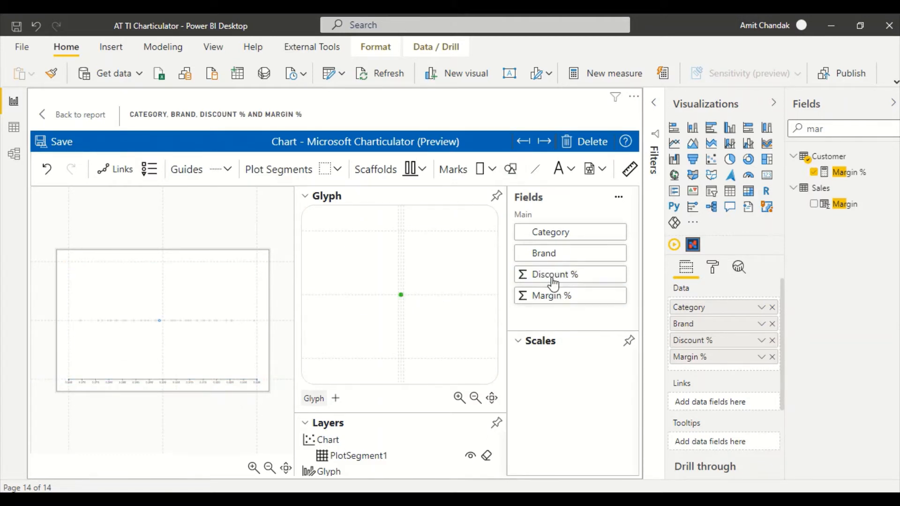
{"action": "left_click_drag", "start_coordinate": [551, 295], "coordinate": [62, 332]}
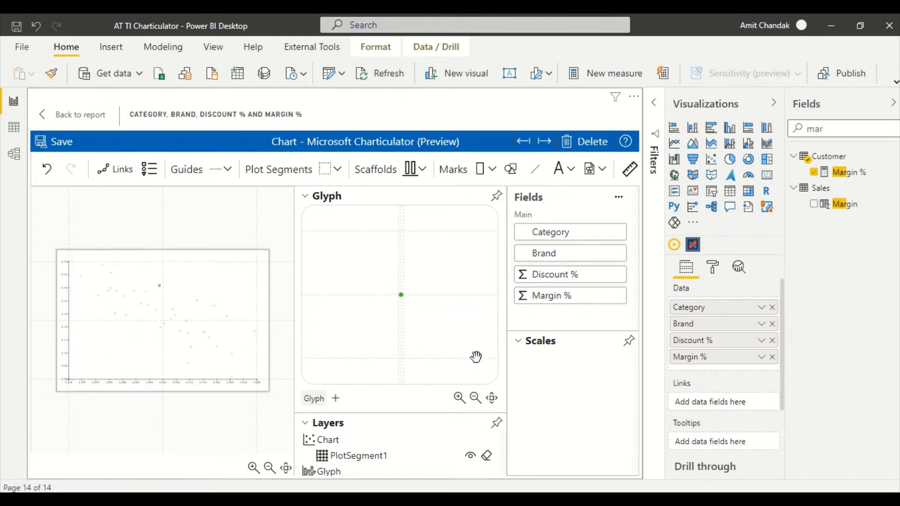
- Collapse the glyph editor and bind the symbol's fill colour to Brand
{"action": "left_click", "coordinate": [305, 197]}
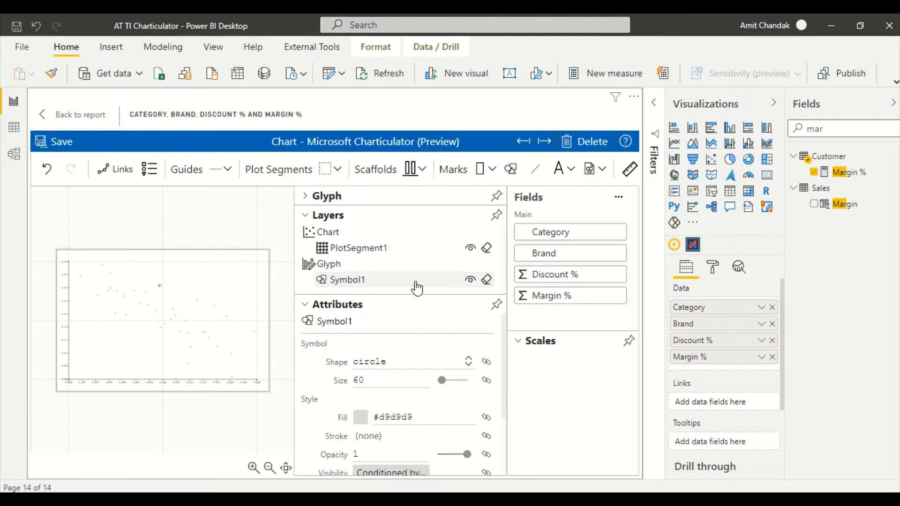
{"action": "scroll", "coordinate": [419, 328], "scroll_direction": "down", "scroll_amount": 4}
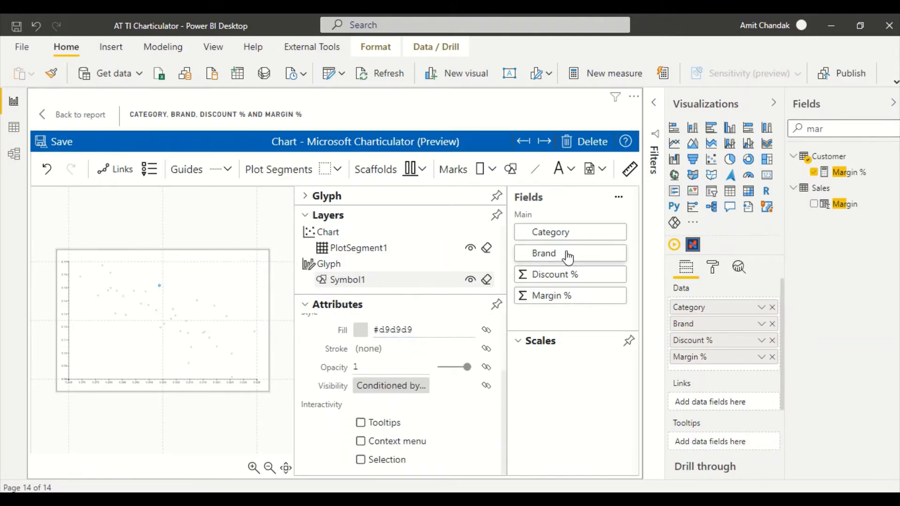
{"action": "left_click_drag", "start_coordinate": [569, 255], "coordinate": [407, 335]}
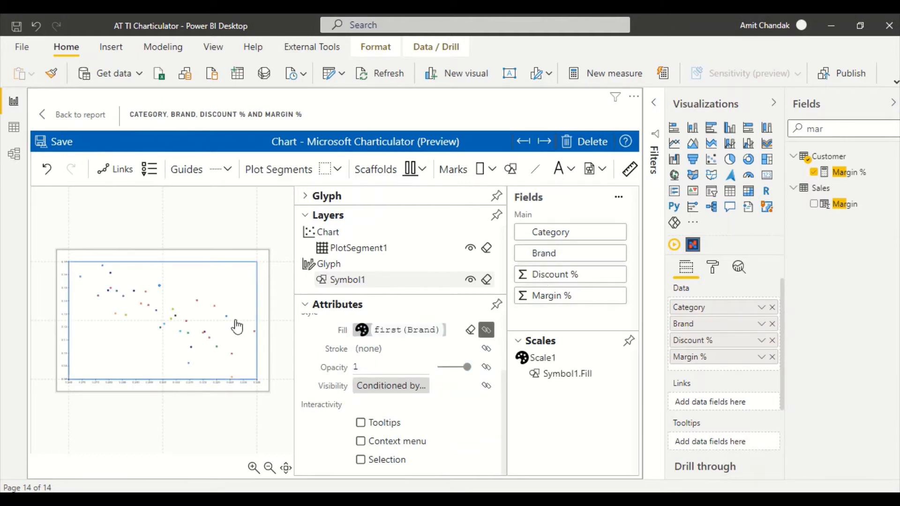
- Bind the symbol's shape to Category and set its size to 225
{"action": "scroll", "coordinate": [419, 360], "scroll_direction": "up", "scroll_amount": 2}
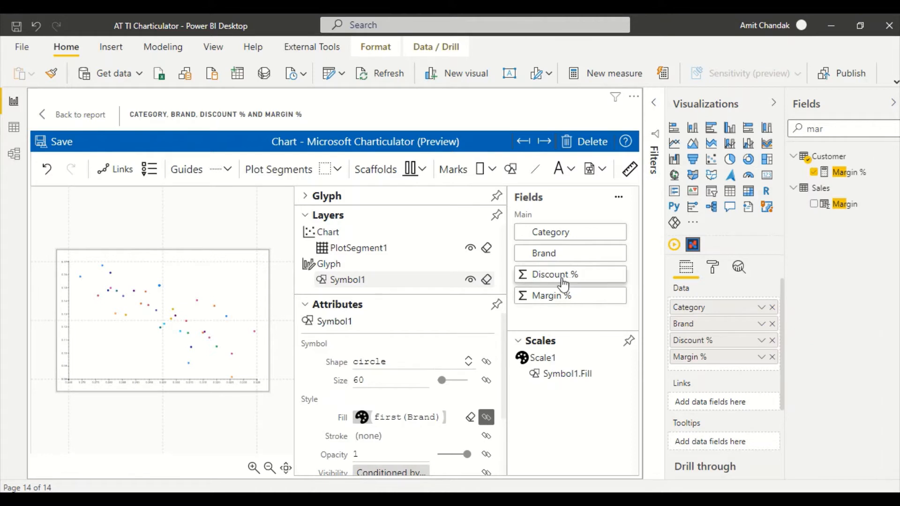
{"action": "left_click_drag", "start_coordinate": [551, 232], "coordinate": [390, 368]}
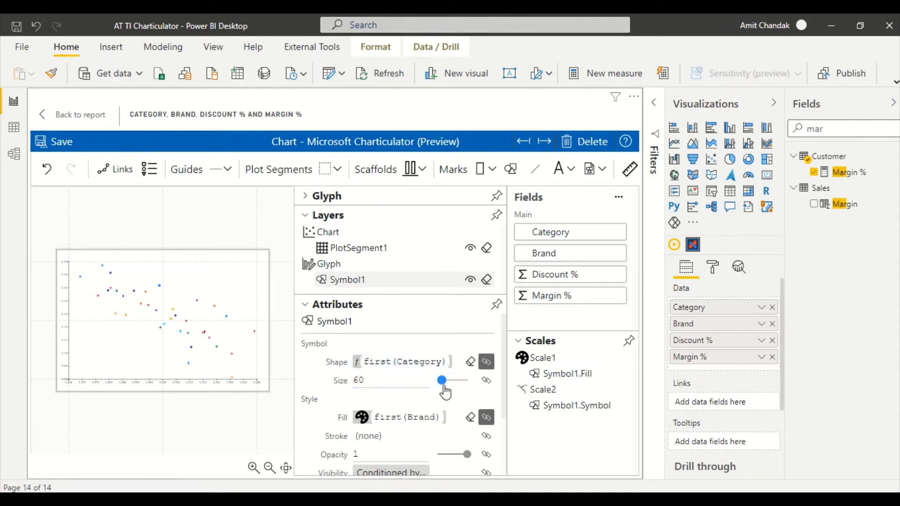
{"action": "left_click_drag", "start_coordinate": [442, 383], "coordinate": [445, 382]}
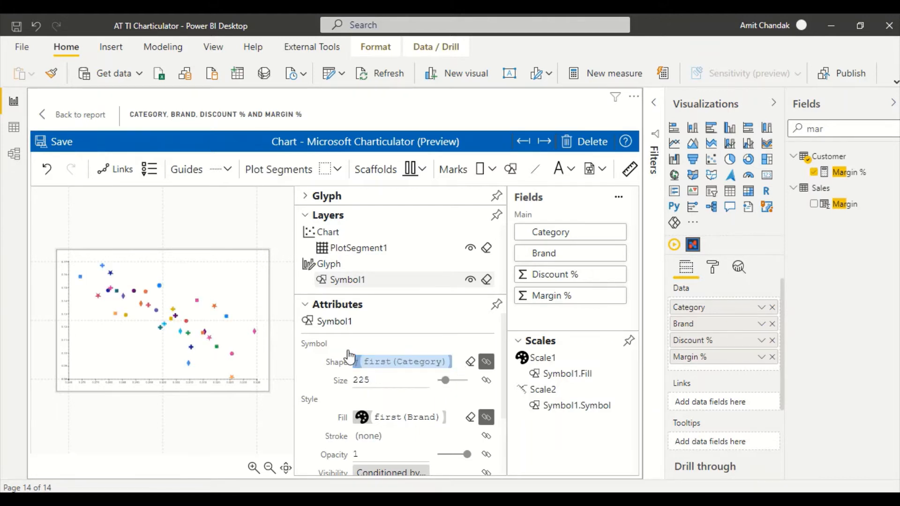
- View the symbol's Category shape mapping, and collapse Power BI's Visualizations and Fields panes to enlarge the chart editor
{"action": "left_click", "coordinate": [371, 362]}
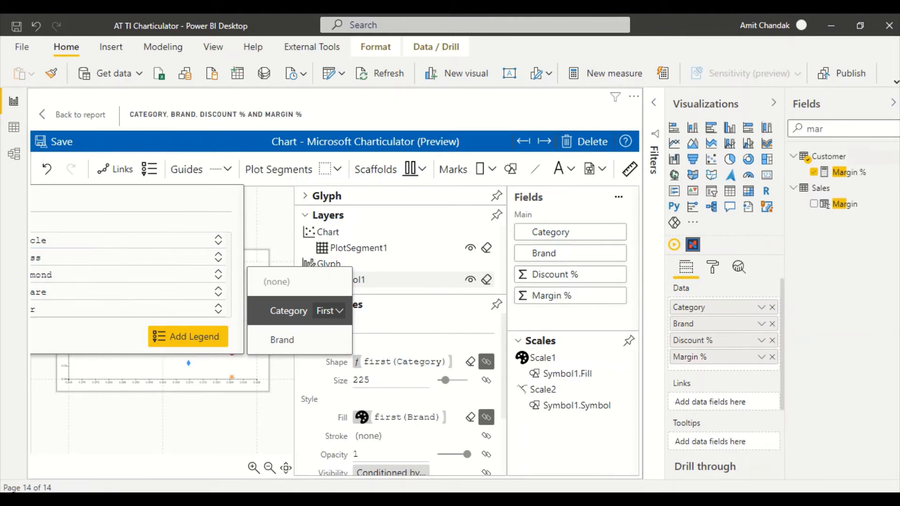
{"action": "left_click", "coordinate": [774, 103]}
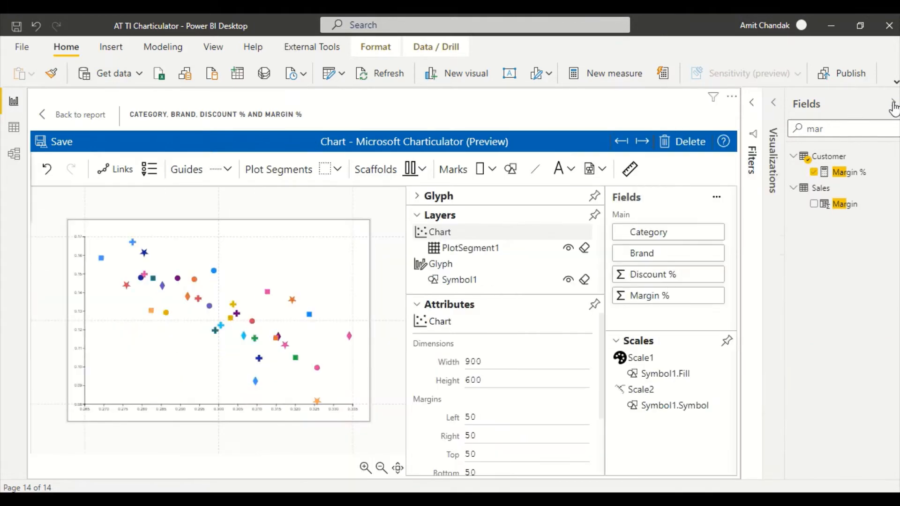
{"action": "left_click", "coordinate": [894, 104]}
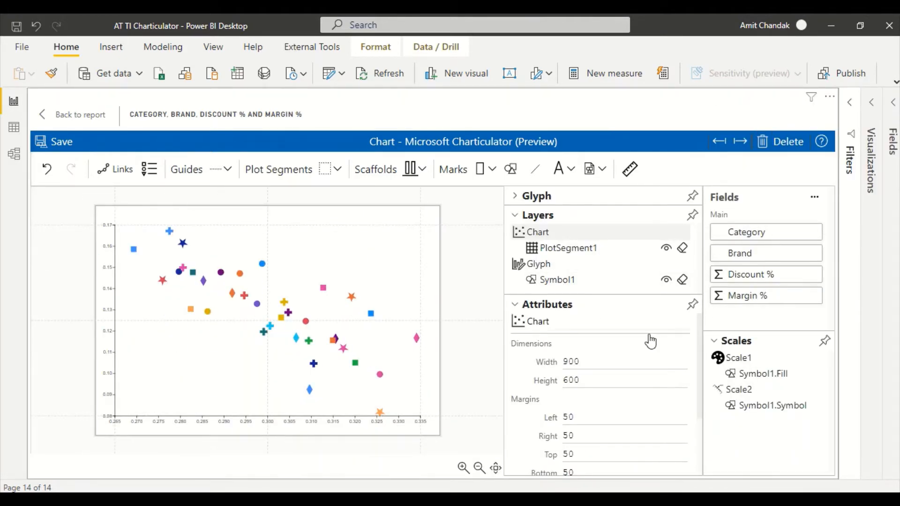
- Examine which symbol shape is mapped to each Category value for the symbol mark
{"action": "left_click", "coordinate": [566, 282]}
{"action": "left_click", "coordinate": [595, 361]}
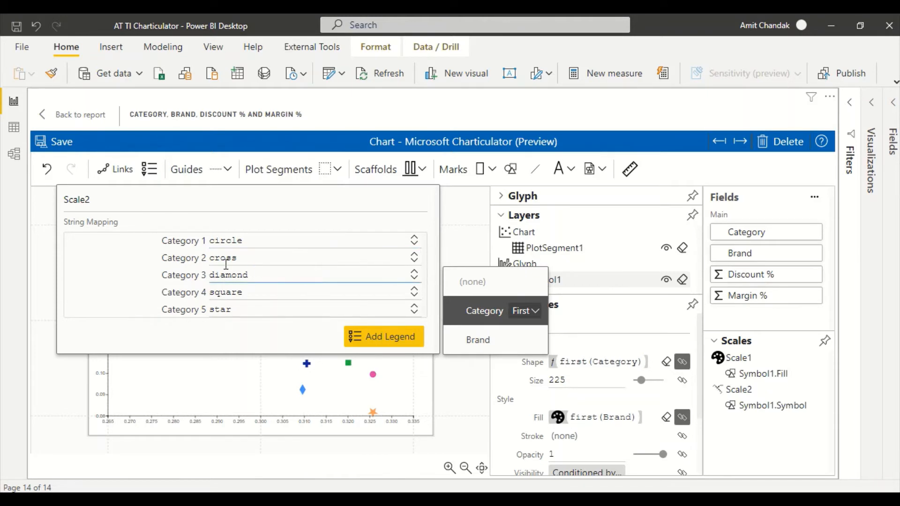
{"action": "left_click", "coordinate": [36, 239]}
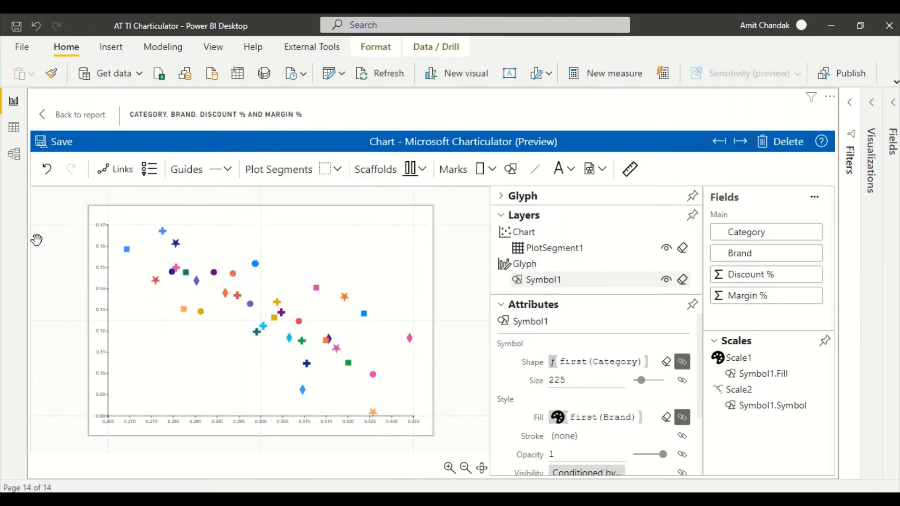
{"action": "left_click", "coordinate": [614, 362]}
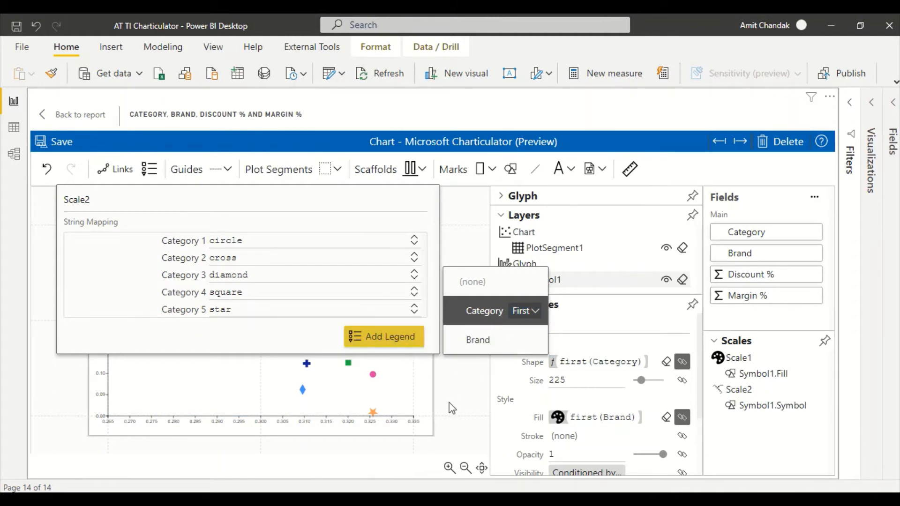
{"action": "left_click", "coordinate": [425, 402]}
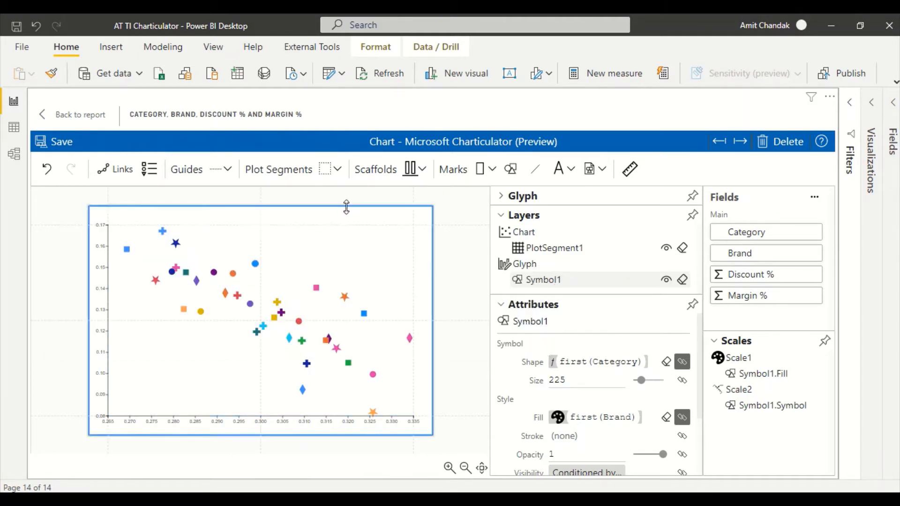
- Try adding column-value legends for Brand and Category, and undo both
{"action": "left_click", "coordinate": [159, 172]}
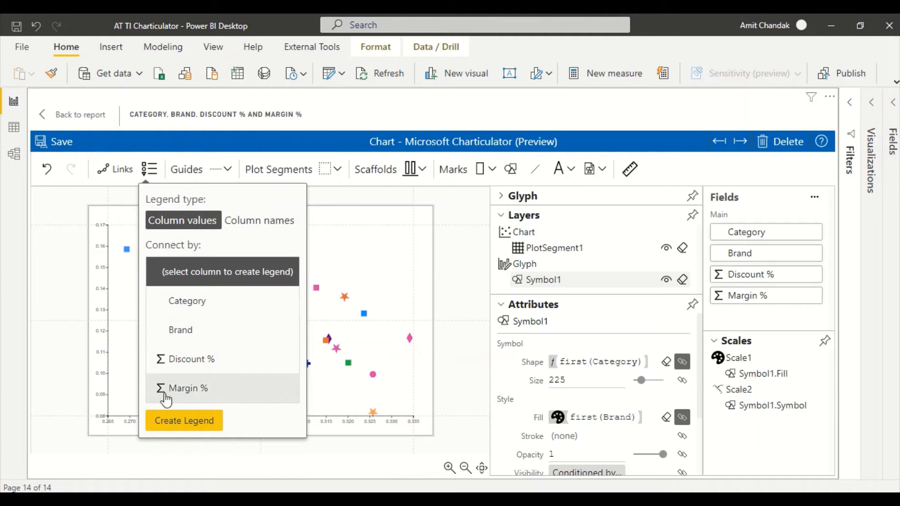
{"action": "left_click", "coordinate": [182, 329]}
{"action": "left_click", "coordinate": [179, 414]}
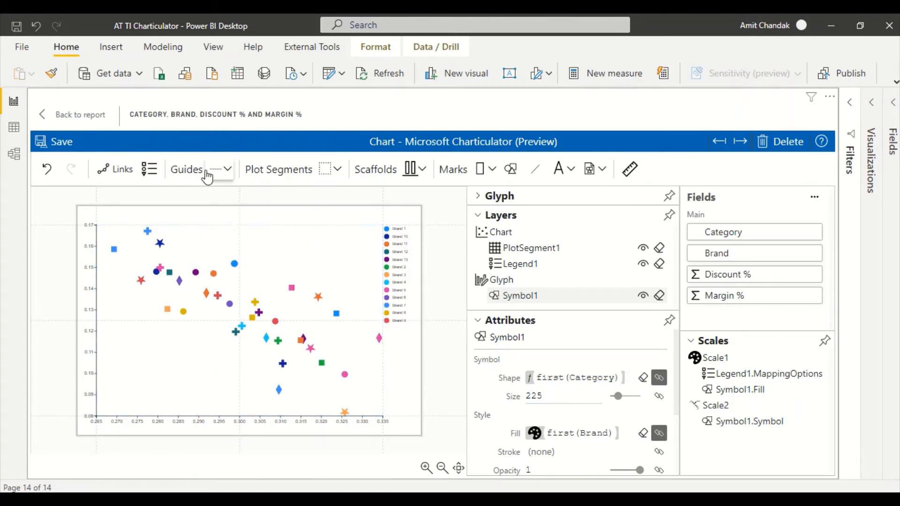
{"action": "left_click", "coordinate": [148, 168]}
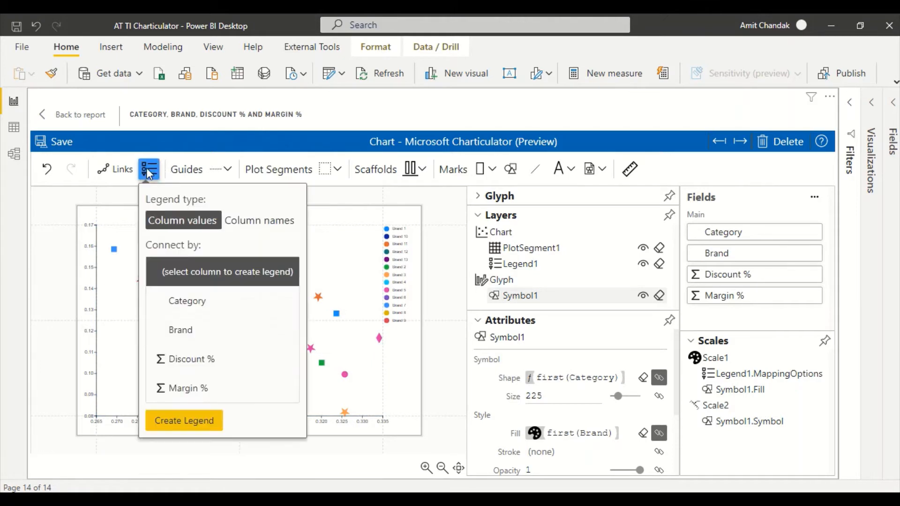
{"action": "left_click", "coordinate": [184, 313]}
{"action": "left_click", "coordinate": [182, 420]}
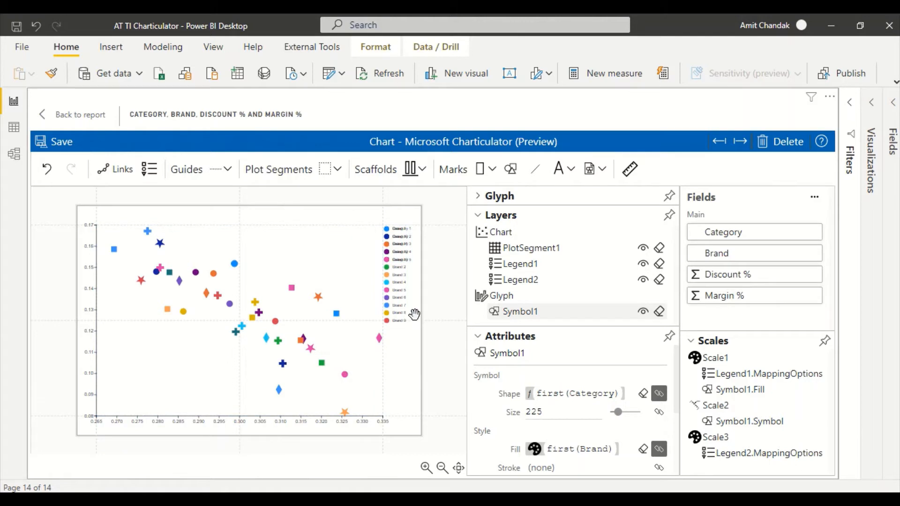
{"action": "left_click", "coordinate": [734, 456]}
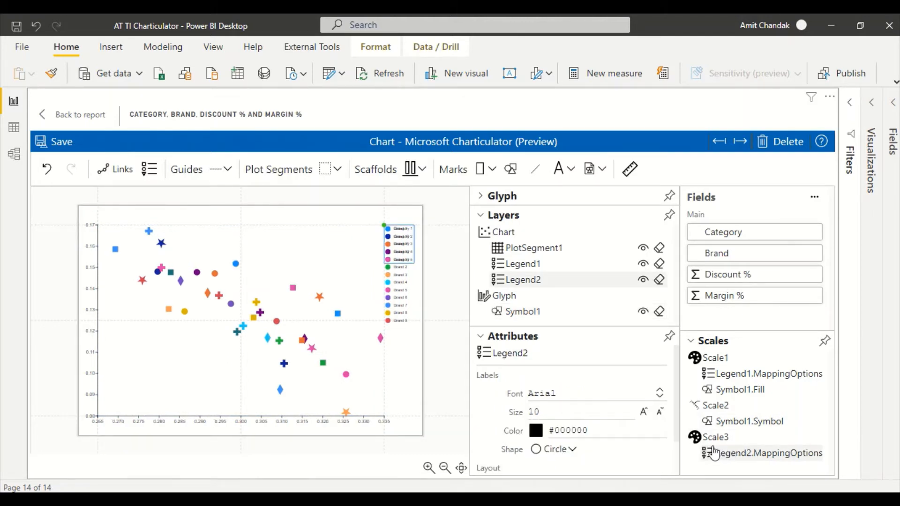
{"action": "key", "text": "ctrl+z"}
{"action": "key", "text": "ctrl+z"}
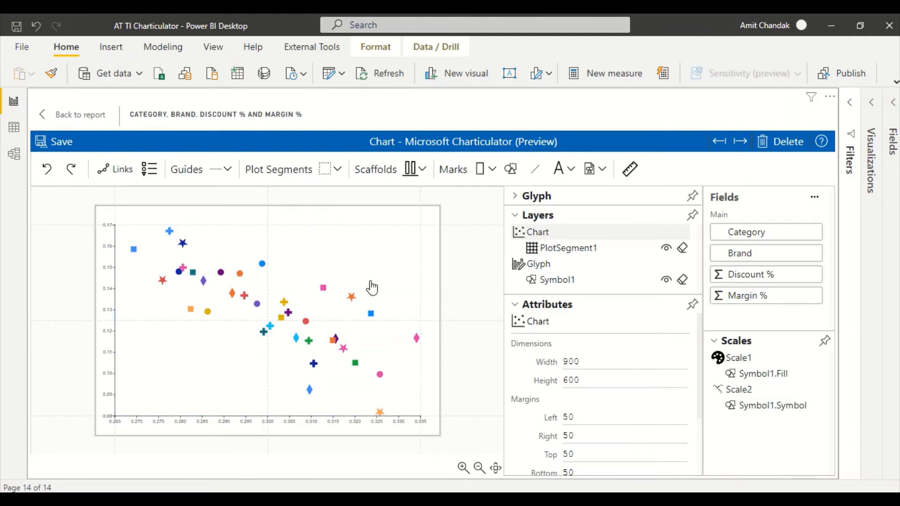
- Create a column-values legend for Brand and shift the plot area's left edge to a margin of about 55.2
{"action": "left_click", "coordinate": [149, 168]}
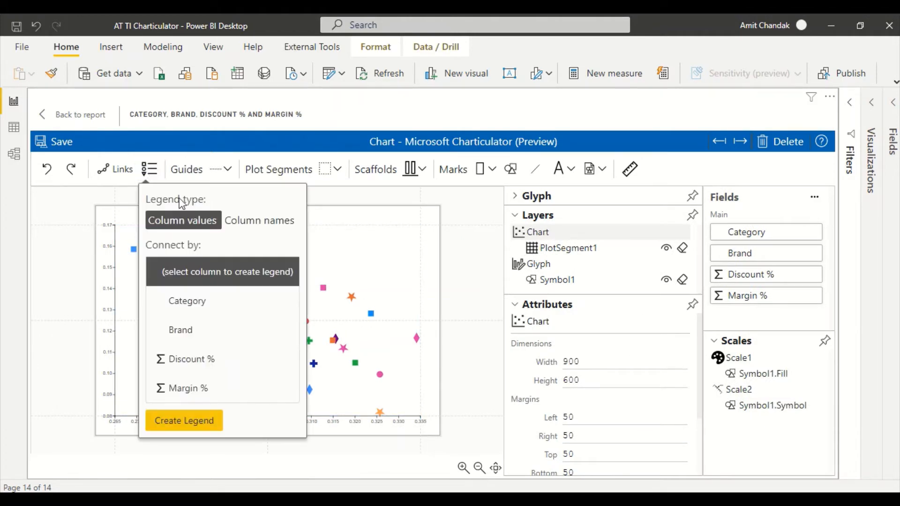
{"action": "left_click", "coordinate": [186, 331]}
{"action": "left_click", "coordinate": [184, 420]}
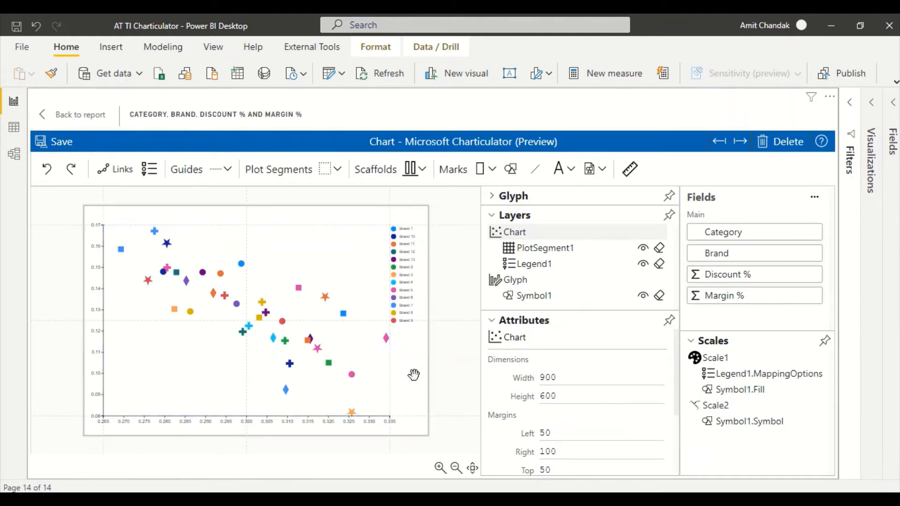
{"action": "mouse_move", "coordinate": [102, 285]}
{"action": "left_mouse_down"}
{"action": "mouse_move", "coordinate": [115, 288]}
{"action": "mouse_move", "coordinate": [105, 297]}
{"action": "left_mouse_up"}
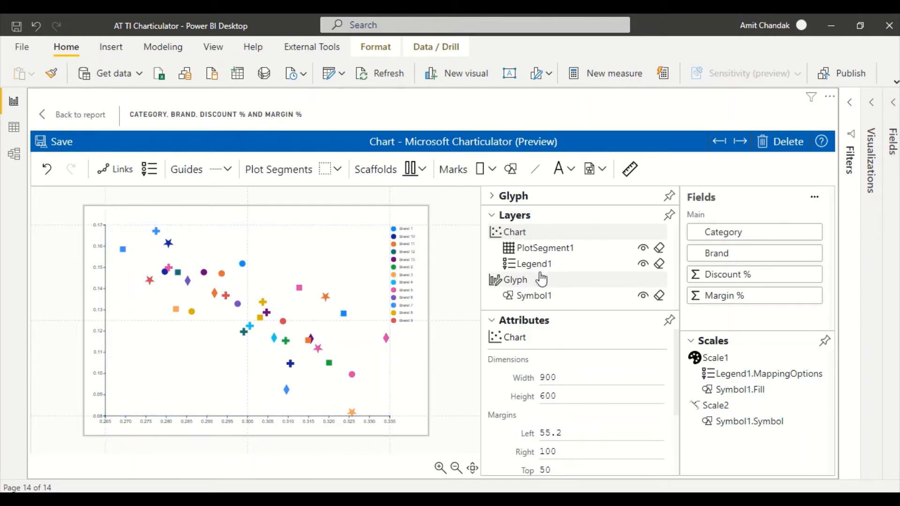
- Set the position of the plot segment's x-axis to Opposite
{"action": "left_click", "coordinate": [539, 249]}
{"action": "scroll", "coordinate": [605, 383], "scroll_direction": "down", "scroll_amount": 2}
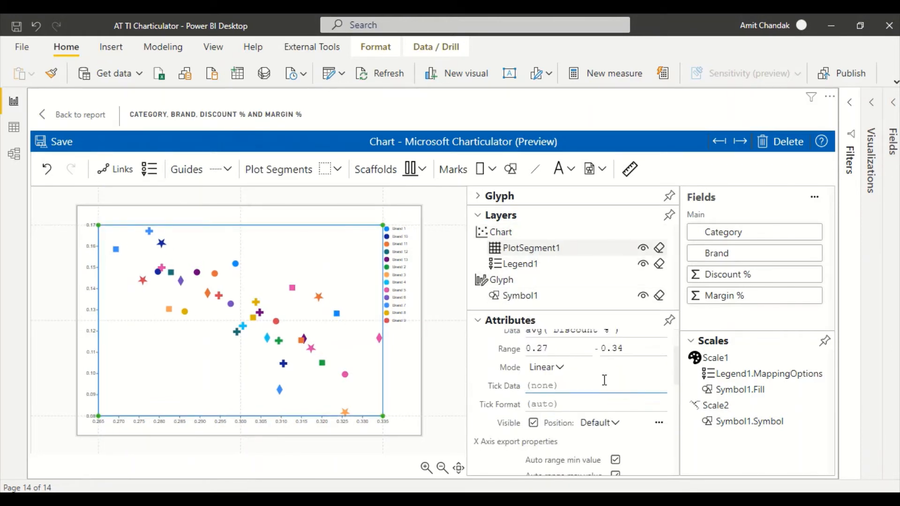
{"action": "scroll", "coordinate": [591, 368], "scroll_direction": "up", "scroll_amount": 2}
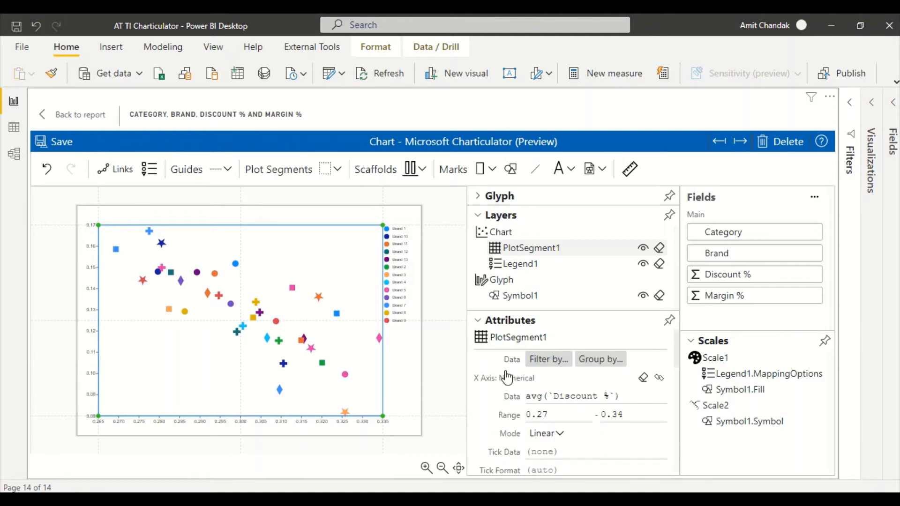
{"action": "scroll", "coordinate": [553, 380], "scroll_direction": "down", "scroll_amount": 4}
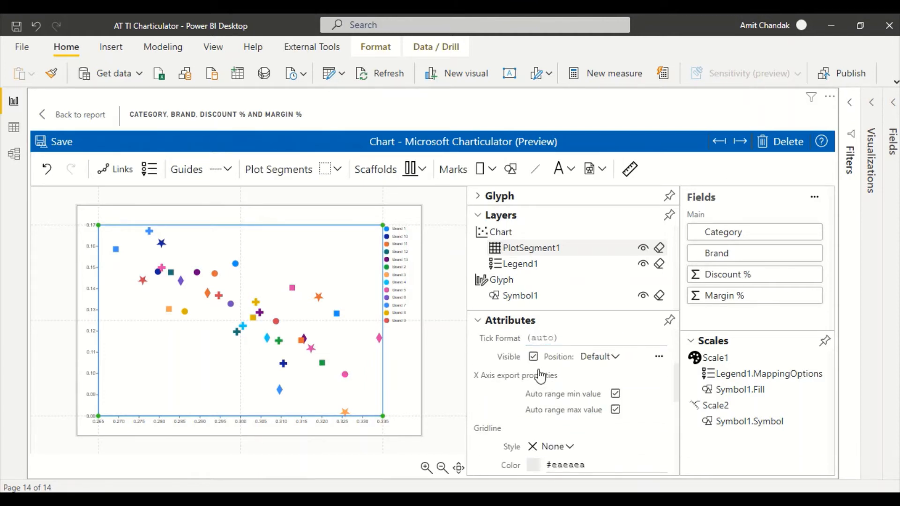
{"action": "left_click", "coordinate": [615, 358]}
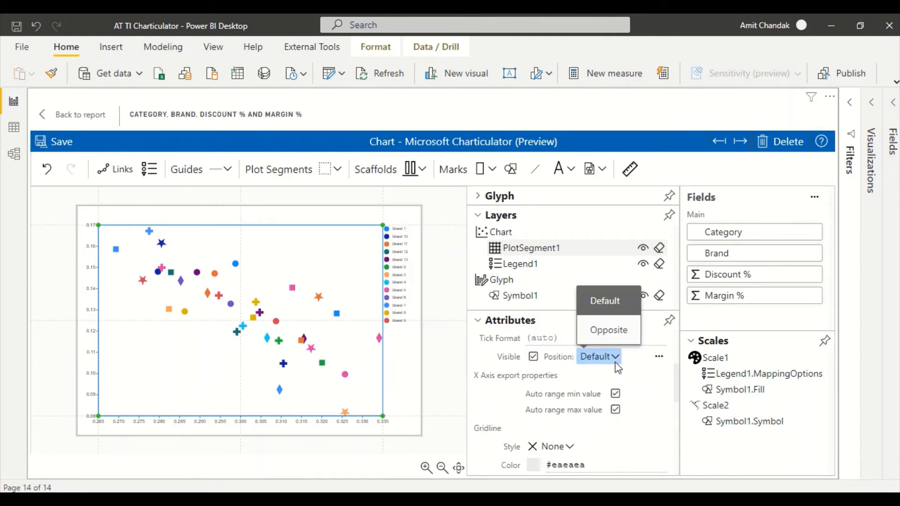
{"action": "left_click", "coordinate": [609, 330]}
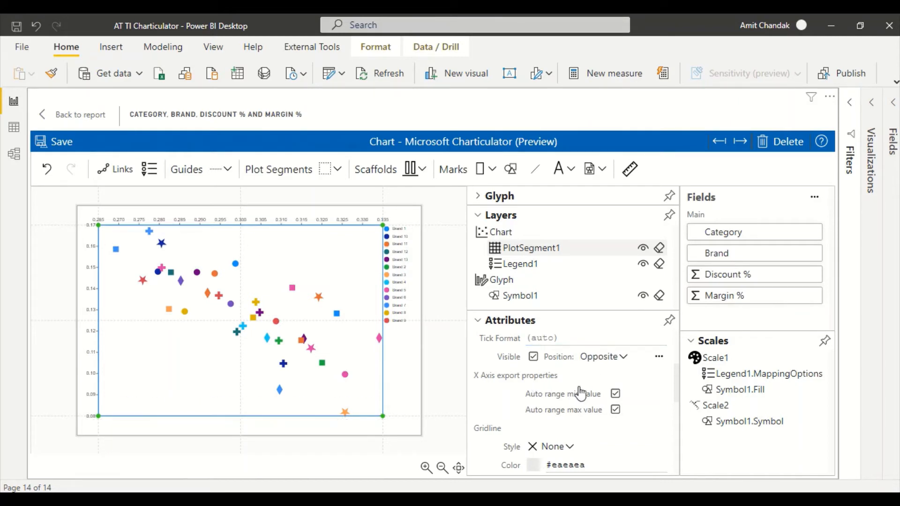
- Set the position of the plot segment's y-axis to Opposite
{"action": "scroll", "coordinate": [539, 397], "scroll_direction": "down", "scroll_amount": 5}
{"action": "scroll", "coordinate": [542, 404], "scroll_direction": "down", "scroll_amount": 3}
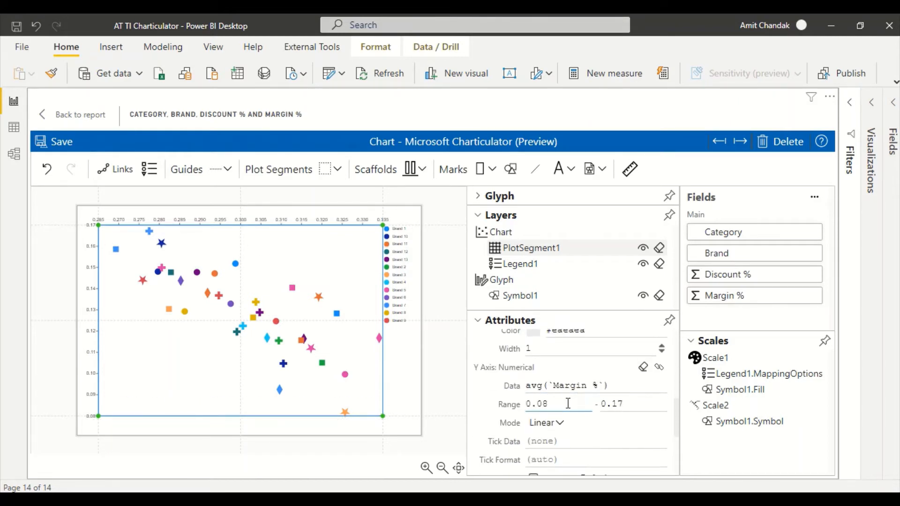
{"action": "left_click", "coordinate": [602, 415]}
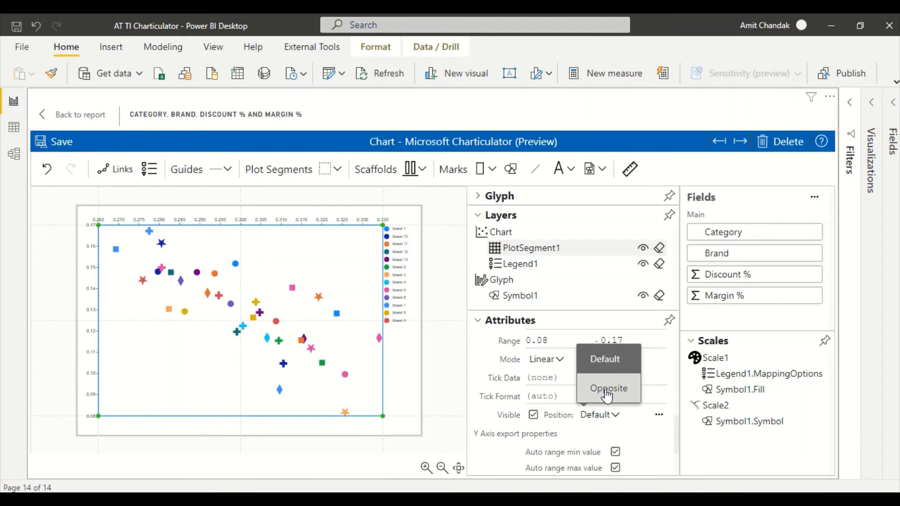
{"action": "left_click", "coordinate": [608, 389]}
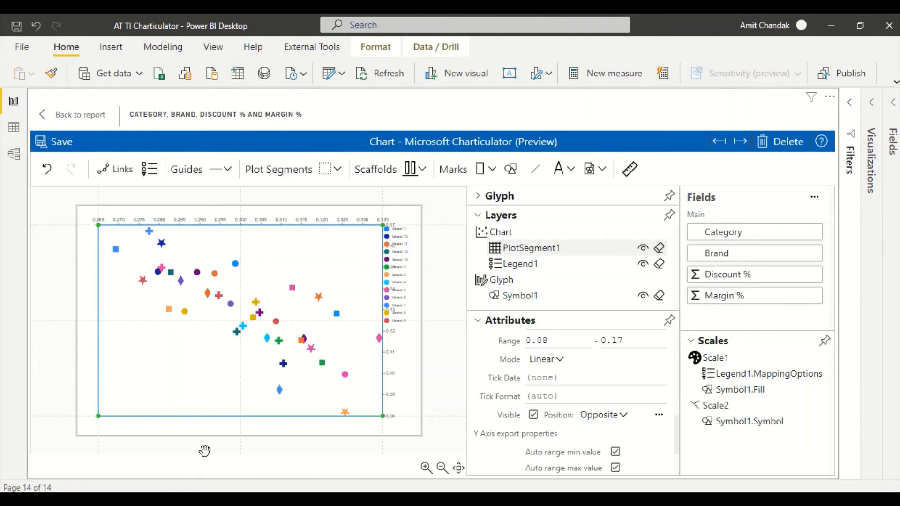
{"action": "left_click", "coordinate": [228, 444]}
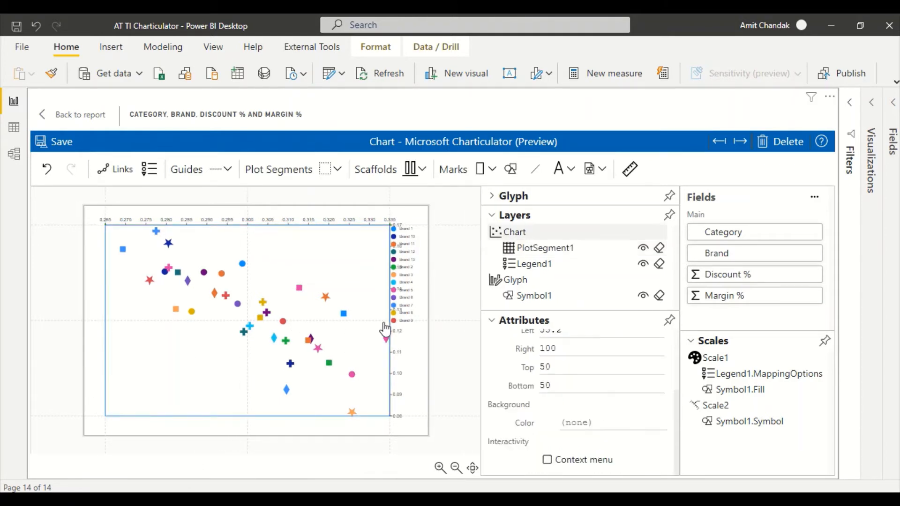
- Adjust the plot area's right edge beside the Brand legend to a right margin of about 84.41
{"action": "left_click", "coordinate": [399, 296]}
{"action": "left_click_drag", "start_coordinate": [385, 417], "coordinate": [366, 387]}
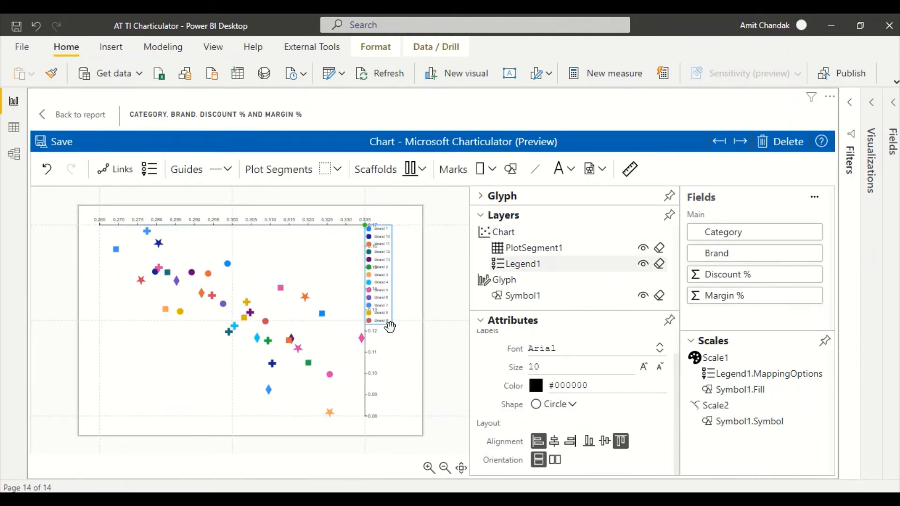
{"action": "left_click_drag", "start_coordinate": [386, 308], "coordinate": [403, 312]}
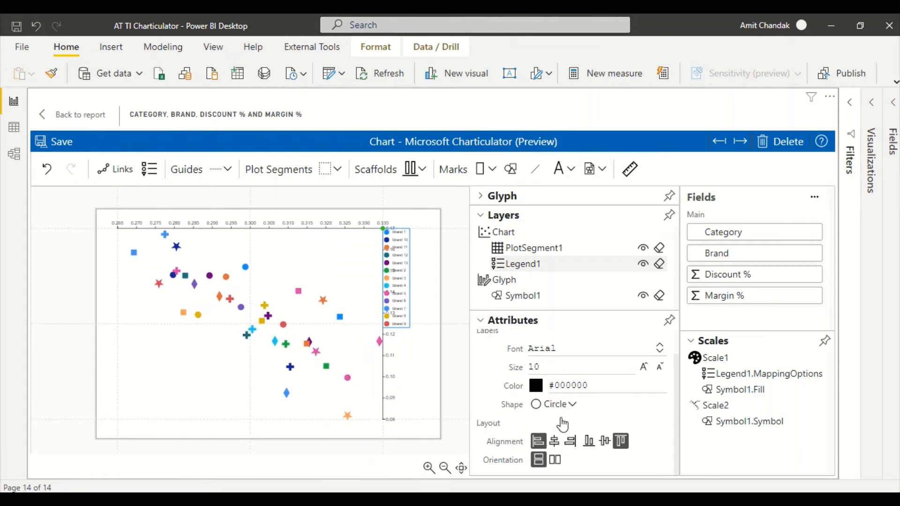
{"action": "scroll", "coordinate": [581, 358], "scroll_direction": "up", "scroll_amount": 2}
{"action": "scroll", "coordinate": [600, 377], "scroll_direction": "down", "scroll_amount": 1}
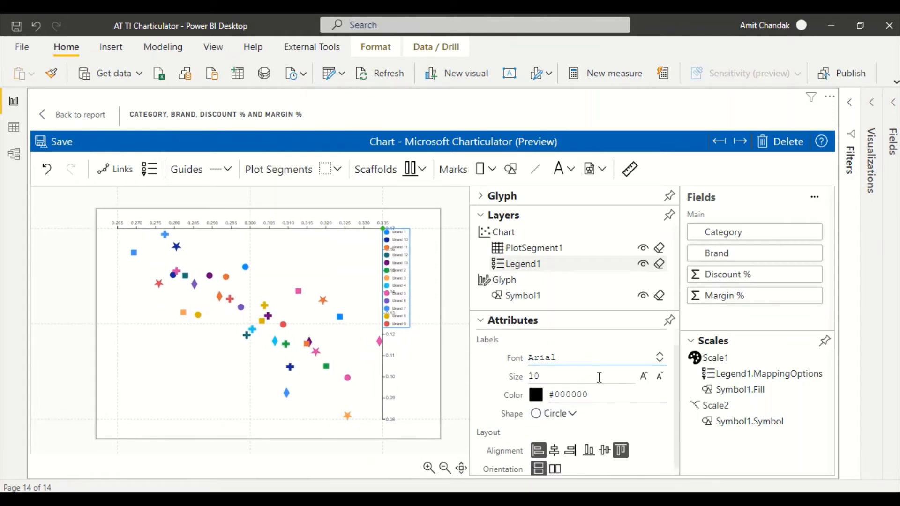
{"action": "scroll", "coordinate": [599, 377], "scroll_direction": "down", "scroll_amount": 1}
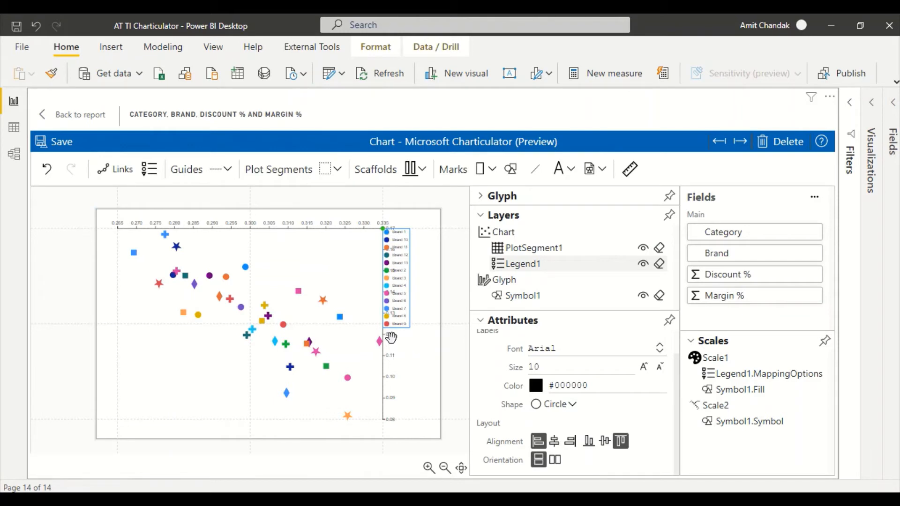
{"action": "left_click_drag", "start_coordinate": [384, 338], "coordinate": [408, 343]}
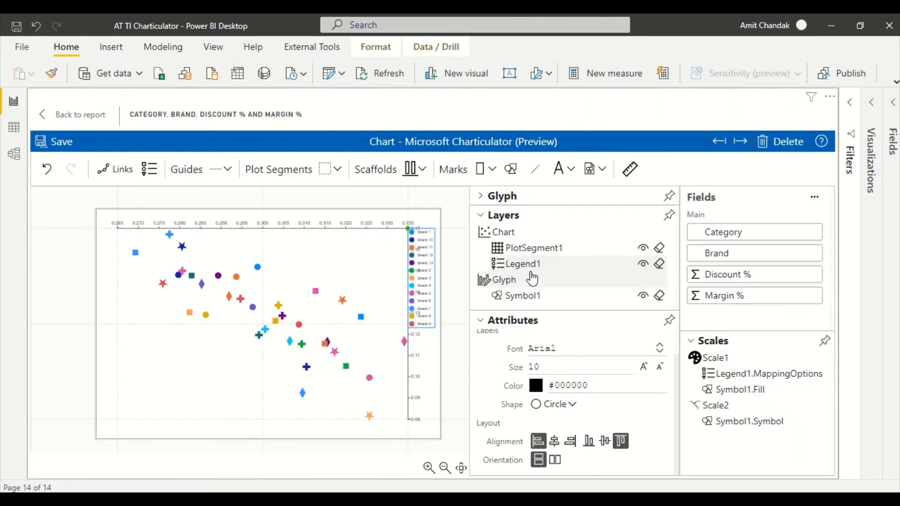
- Set the position of the plot segment's y-axis back to Default
{"action": "left_click", "coordinate": [511, 248]}
{"action": "scroll", "coordinate": [598, 417], "scroll_direction": "down", "scroll_amount": 5}
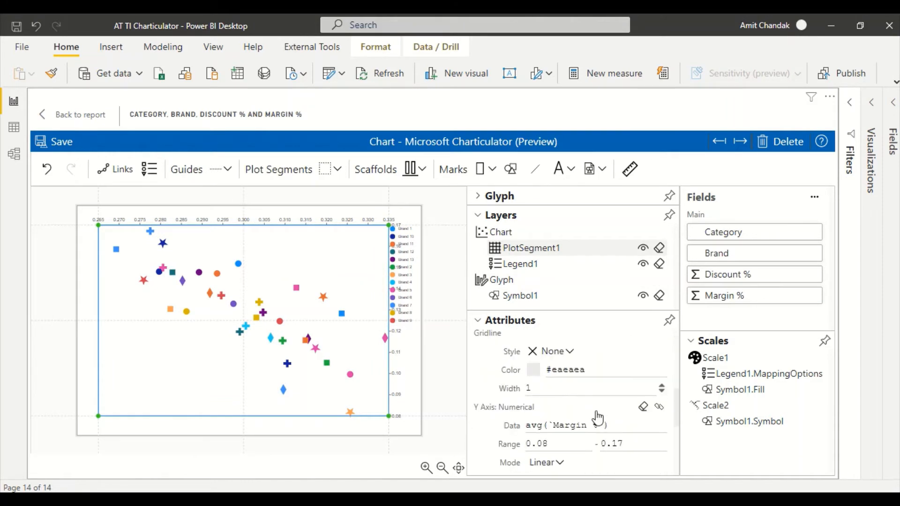
{"action": "scroll", "coordinate": [596, 417], "scroll_direction": "down", "scroll_amount": 2}
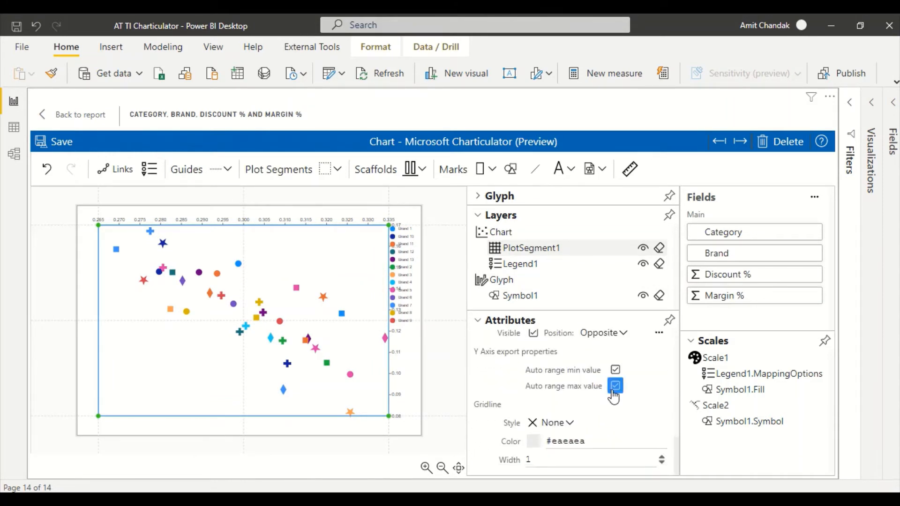
{"action": "scroll", "coordinate": [593, 404], "scroll_direction": "up", "scroll_amount": 3}
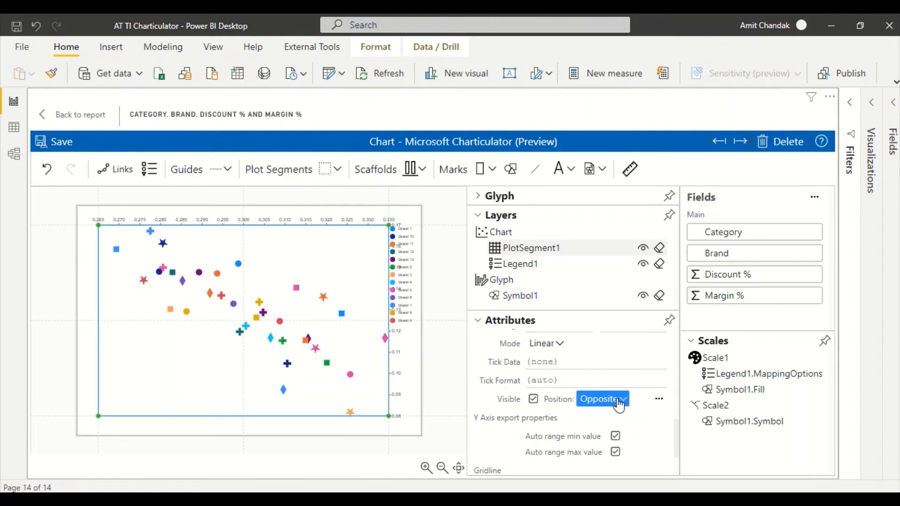
{"action": "scroll", "coordinate": [618, 417], "scroll_direction": "up", "scroll_amount": 3}
{"action": "left_click", "coordinate": [602, 465]}
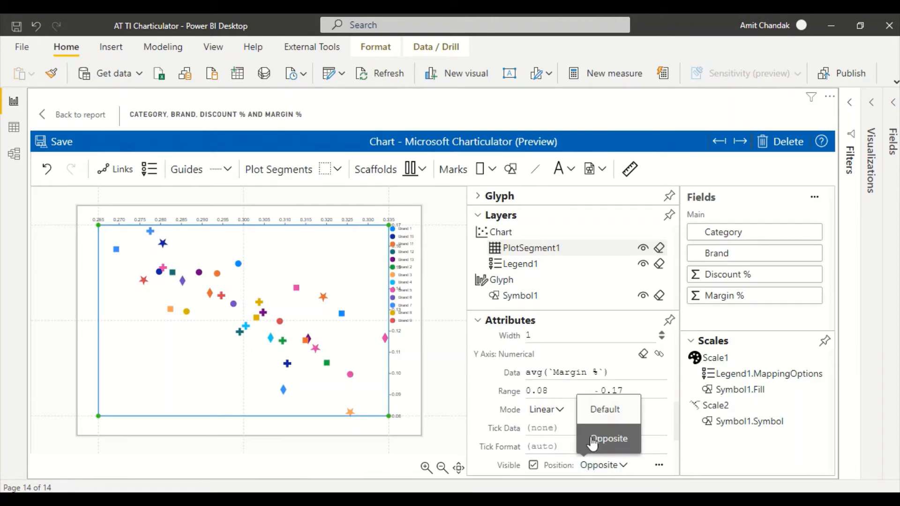
{"action": "left_click", "coordinate": [594, 408]}
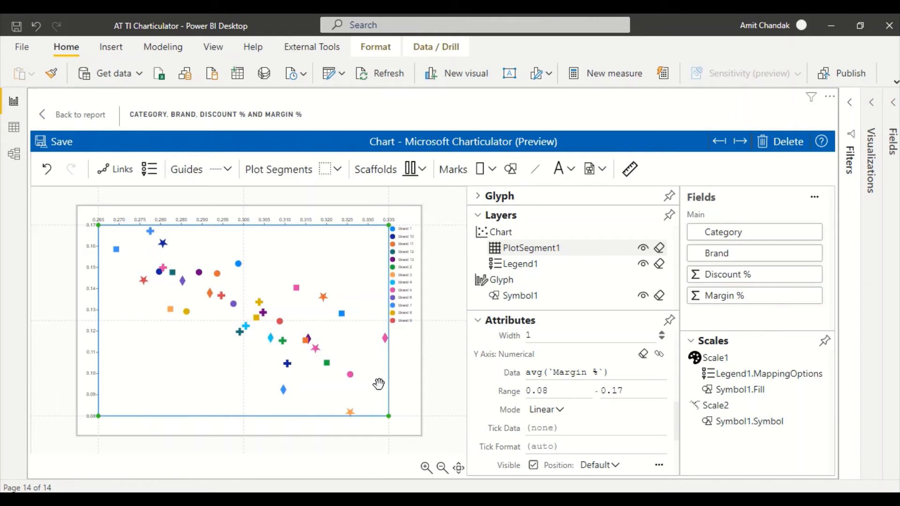
- Save the Charticulator chart and return to the report page
{"action": "left_click", "coordinate": [402, 368]}
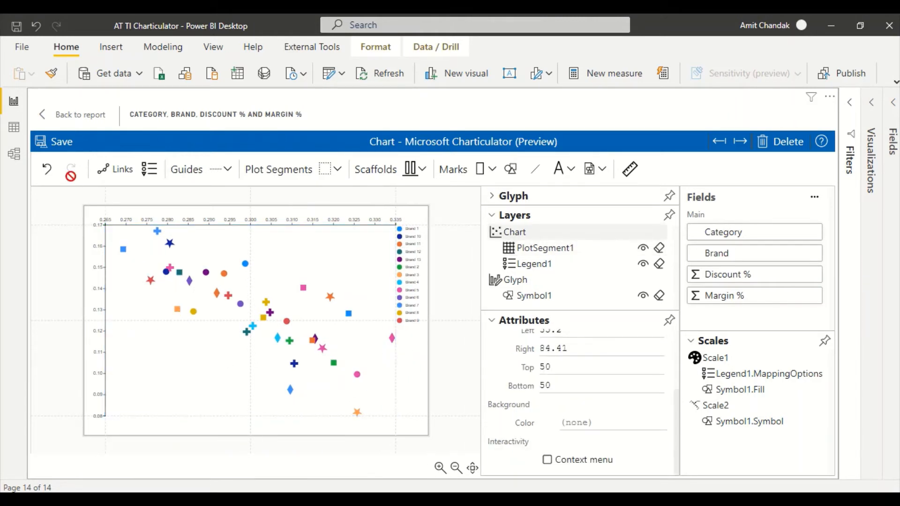
{"action": "left_click", "coordinate": [60, 141]}
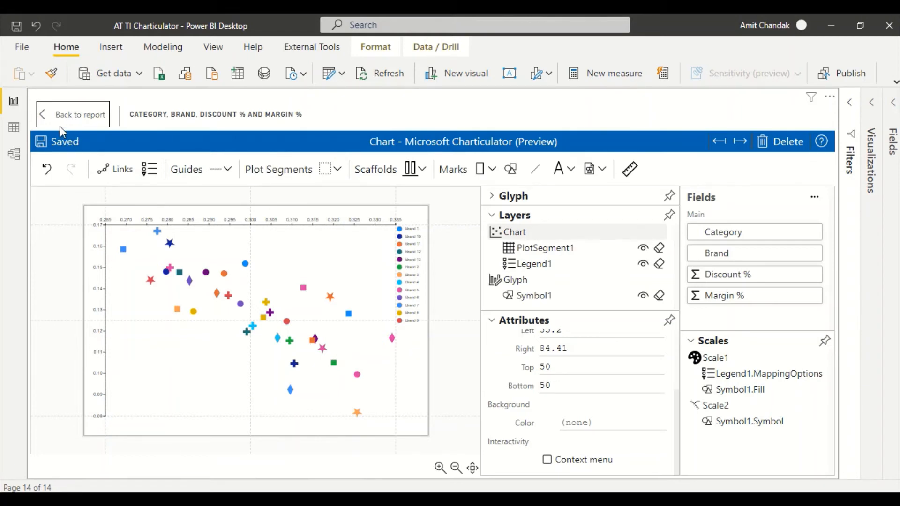
{"action": "left_click", "coordinate": [73, 118]}
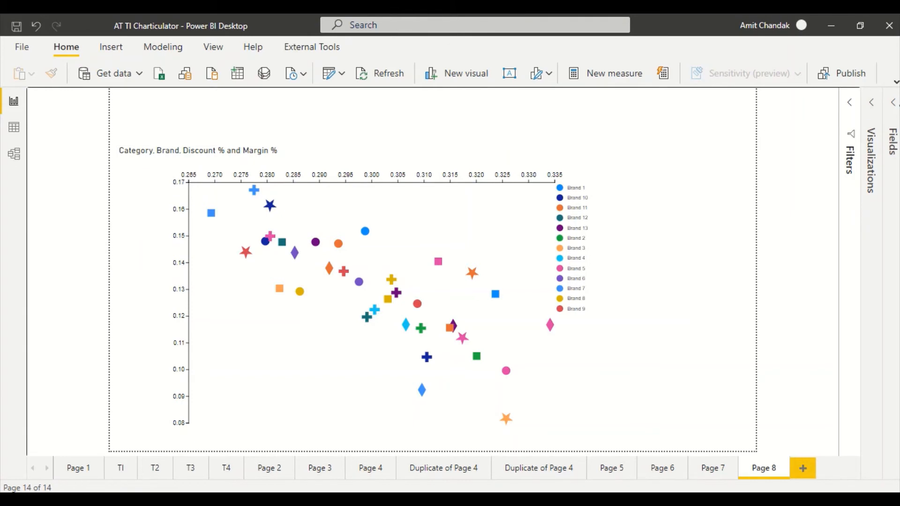
- Add the Brand field from the Item table to the scatter chart's tooltips
{"action": "left_click", "coordinate": [873, 105]}
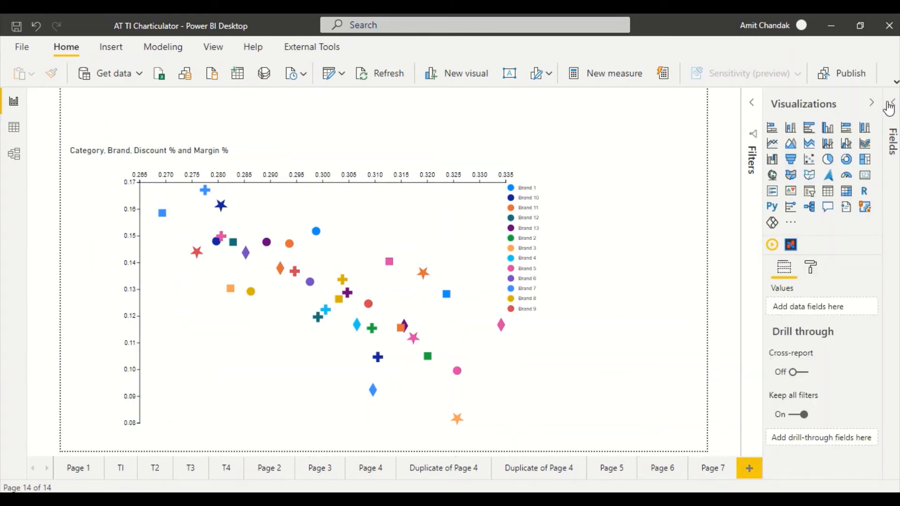
{"action": "left_click", "coordinate": [893, 104]}
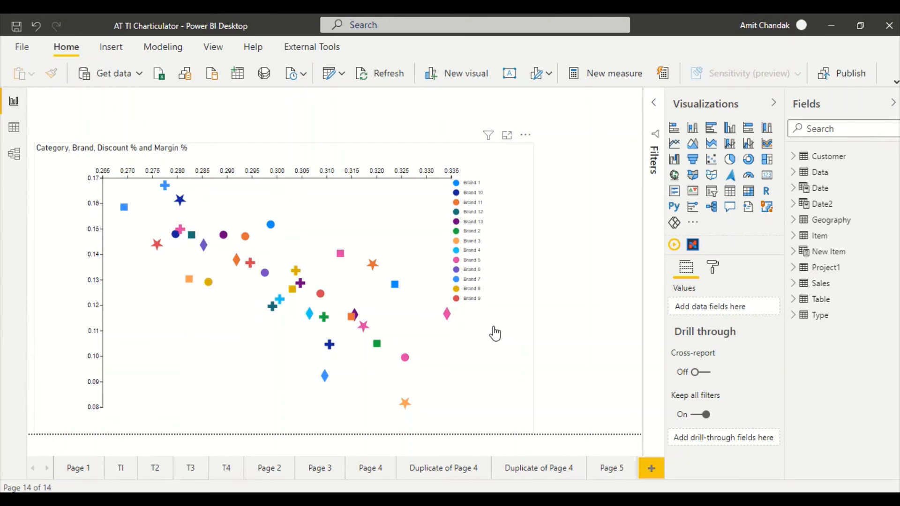
{"action": "left_click", "coordinate": [492, 352]}
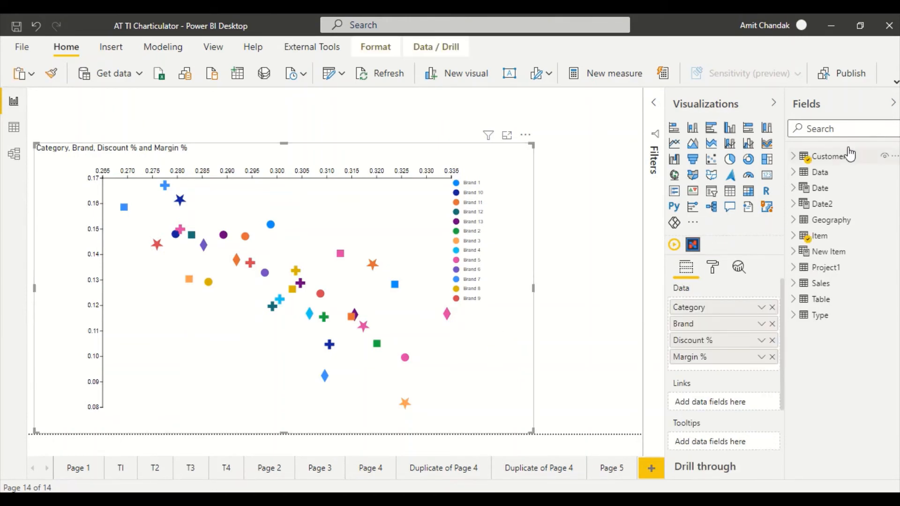
{"action": "left_click", "coordinate": [831, 127]}
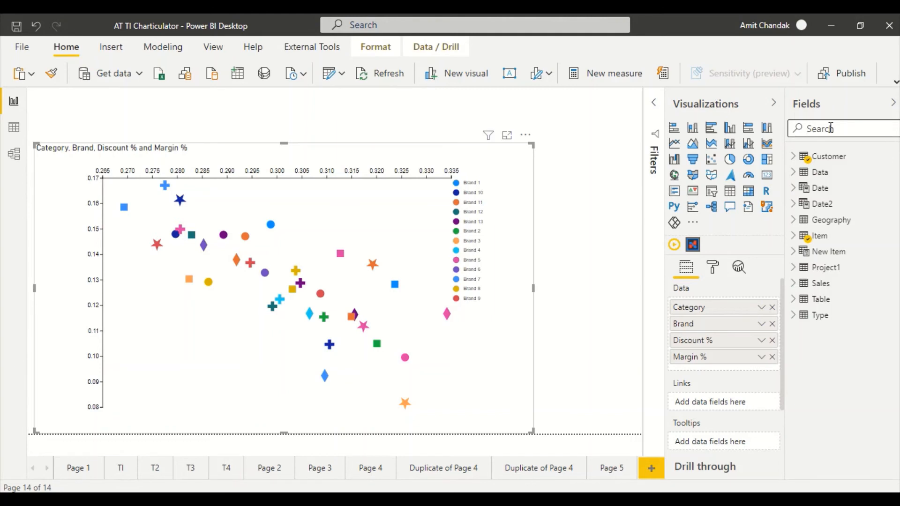
{"action": "type", "text": "bar"}
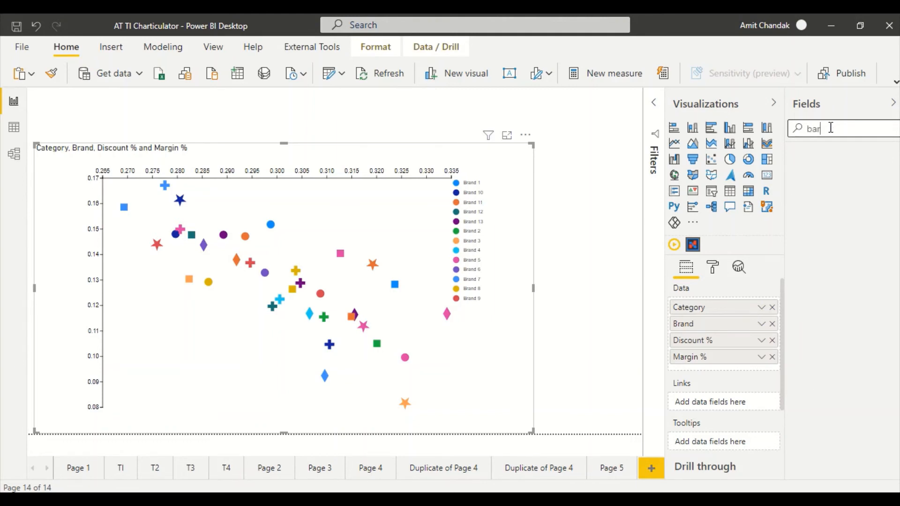
{"action": "key", "text": "BackSpace"}
{"action": "key", "text": "BackSpace"}
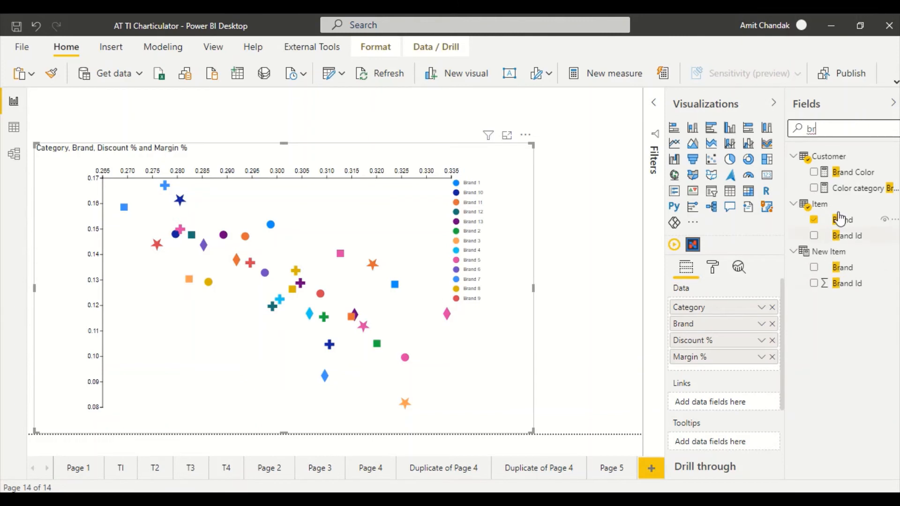
{"action": "left_click_drag", "start_coordinate": [842, 219], "coordinate": [713, 441]}
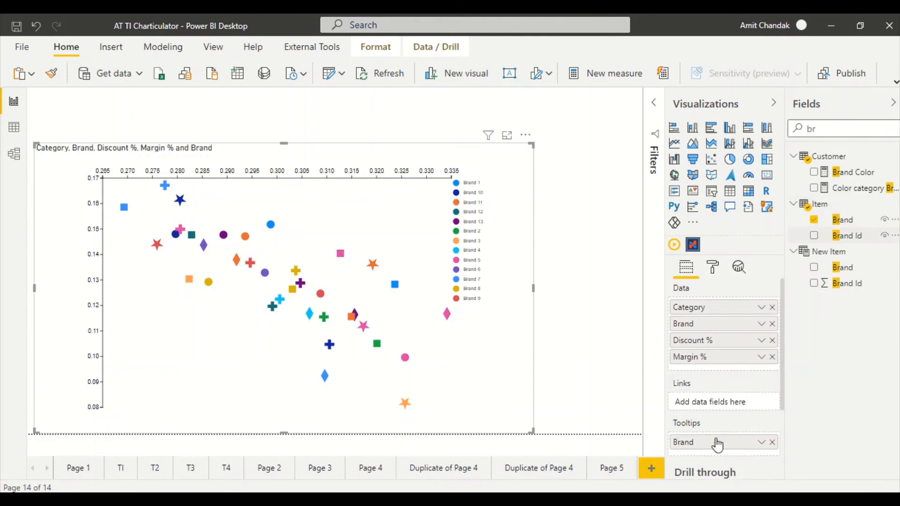
- Add the Category field from the Item table to the scatter chart's tooltips
{"action": "left_click", "coordinate": [272, 227]}
{"action": "left_click", "coordinate": [272, 227]}
{"action": "type", "text": "cae"}
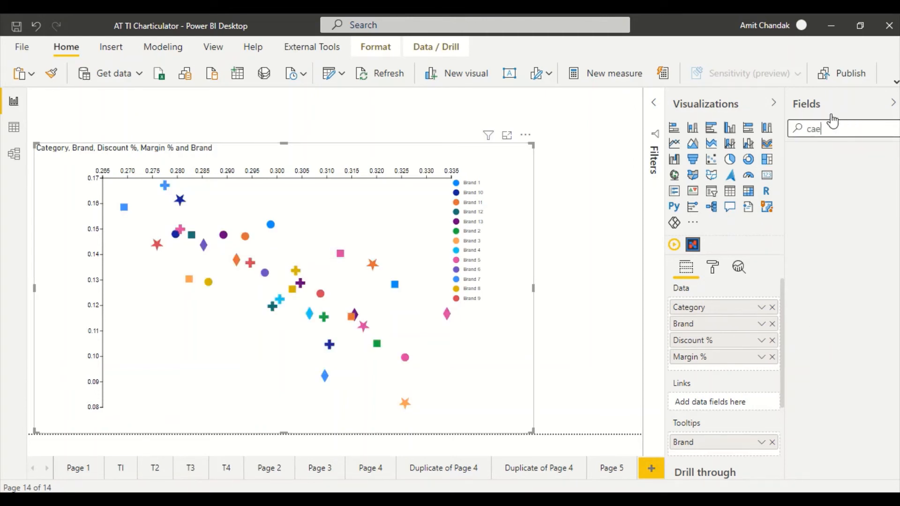
{"action": "key", "text": "BackSpace"}
{"action": "key", "text": "BackSpace"}
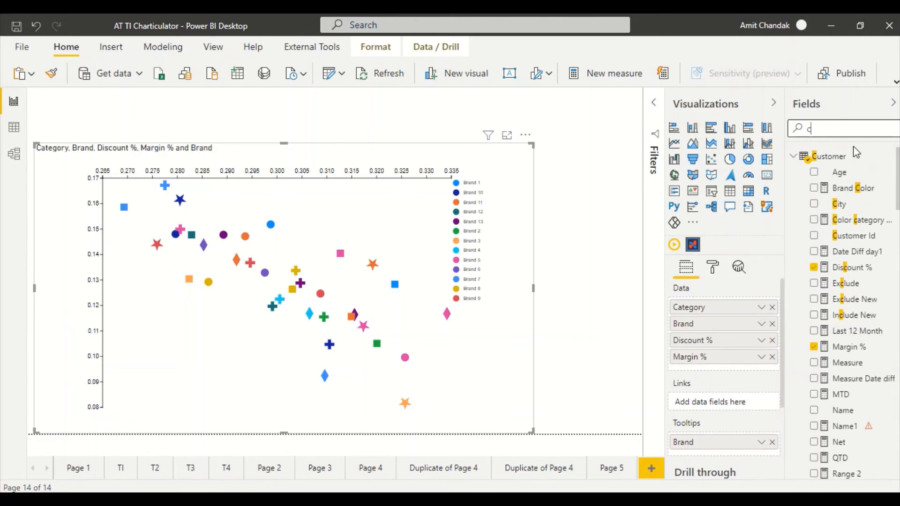
{"action": "type", "text": "at"}
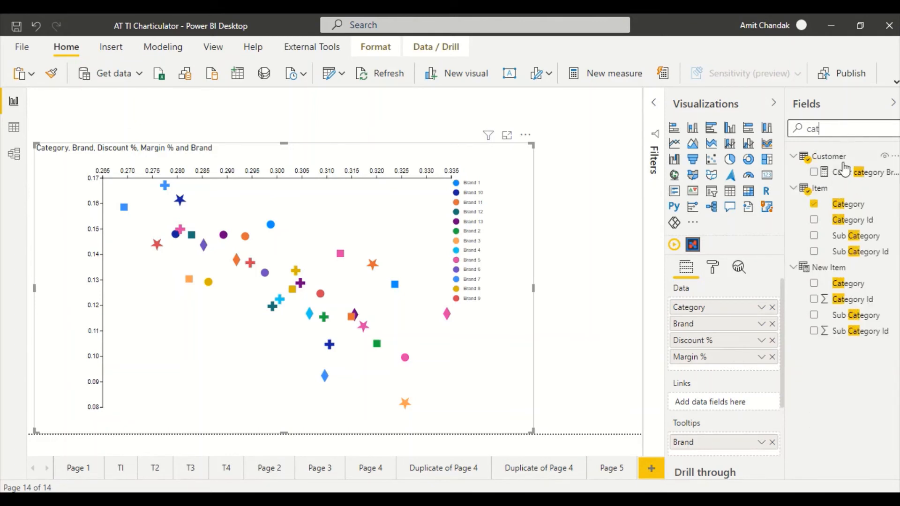
{"action": "left_click_drag", "start_coordinate": [848, 204], "coordinate": [731, 450]}
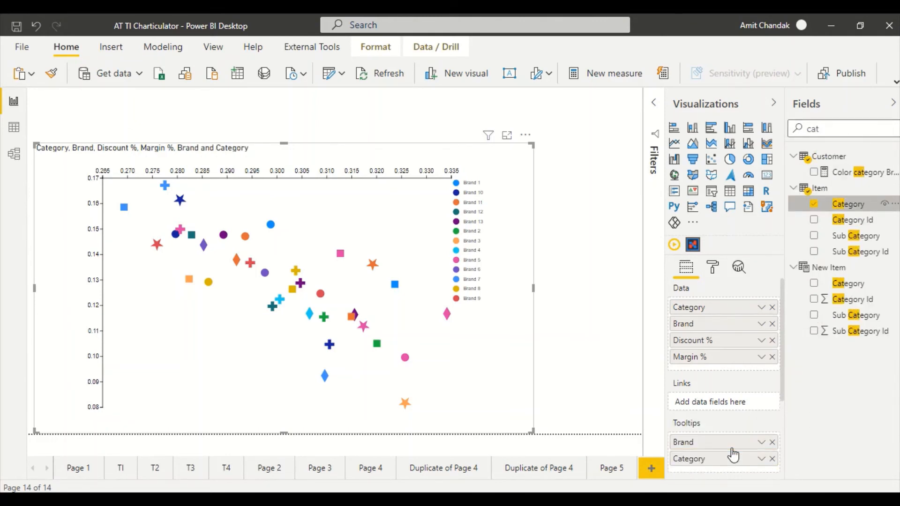
- Add the Discount % and Margin % measures to the scatter chart's tooltips and check the tooltip on a data point
{"action": "double_click", "coordinate": [827, 130]}
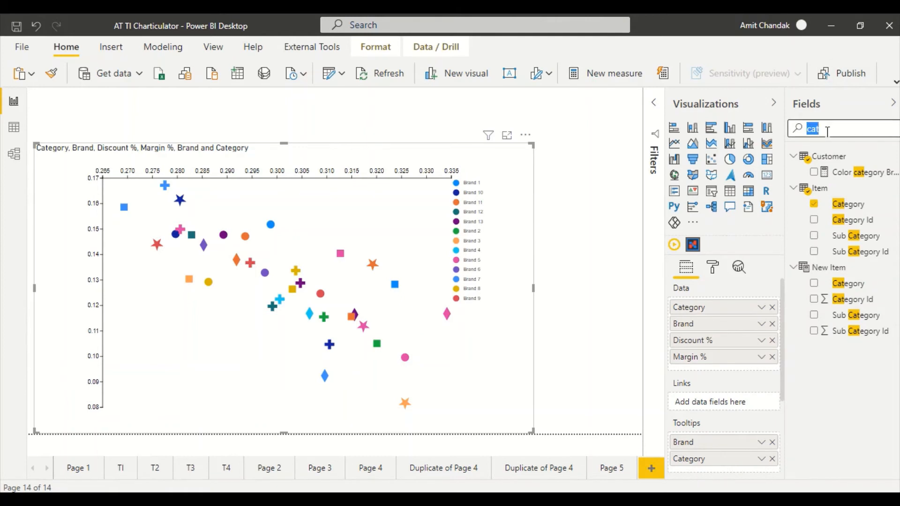
{"action": "type", "text": "%"}
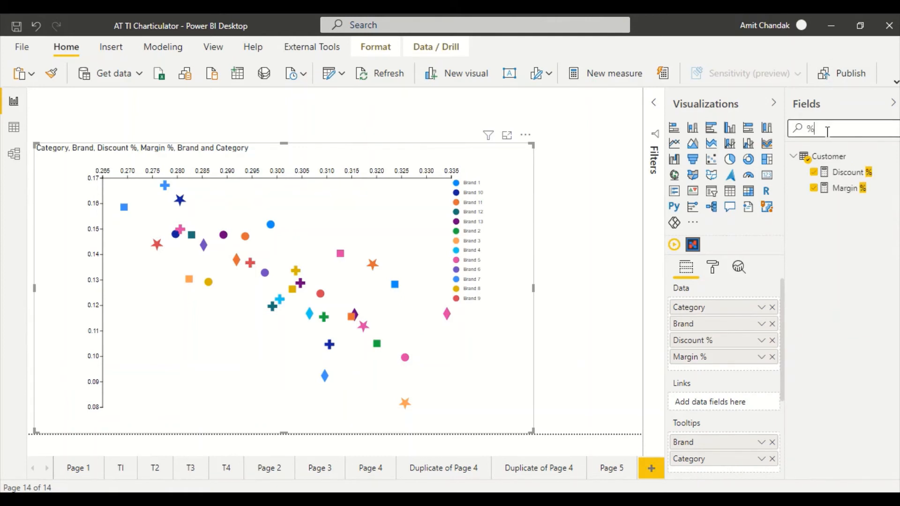
{"action": "left_click_drag", "start_coordinate": [847, 173], "coordinate": [717, 453]}
{"action": "left_click_drag", "start_coordinate": [846, 188], "coordinate": [724, 468]}
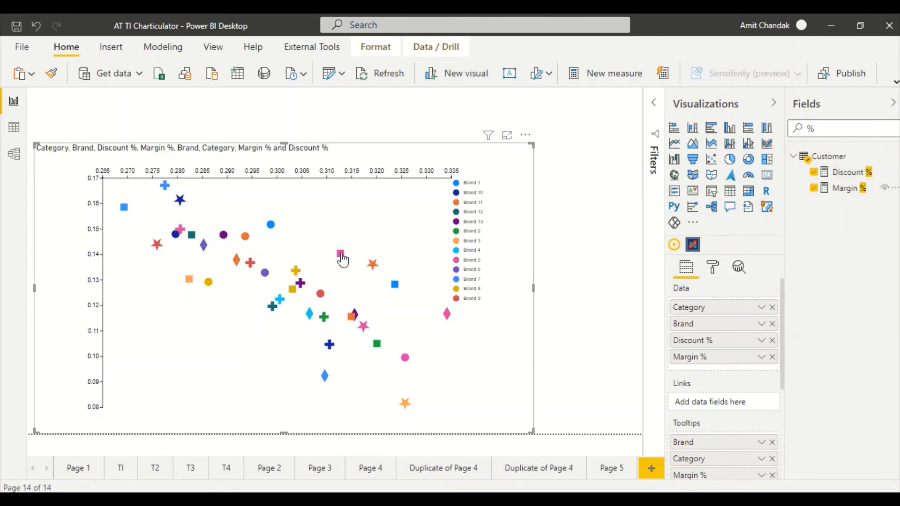
{"action": "mouse_move", "coordinate": [342, 259]}
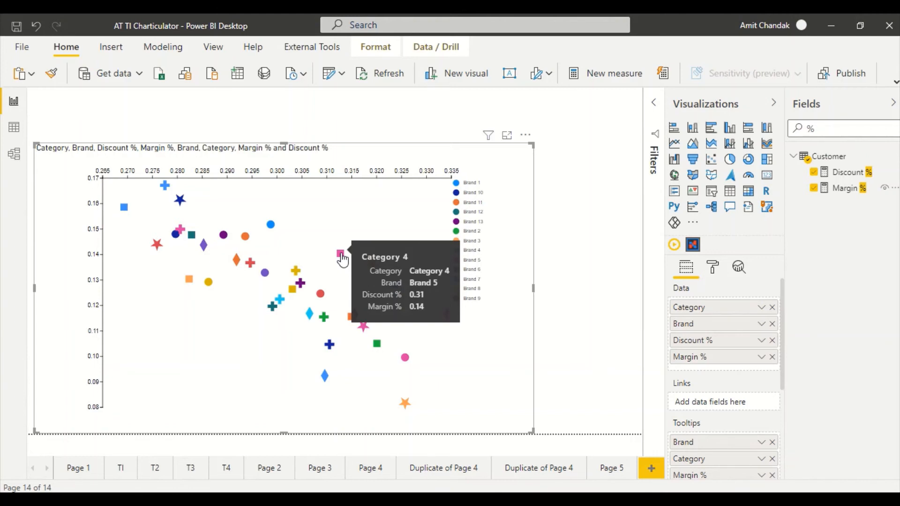
{"action": "mouse_move", "coordinate": [271, 228]}
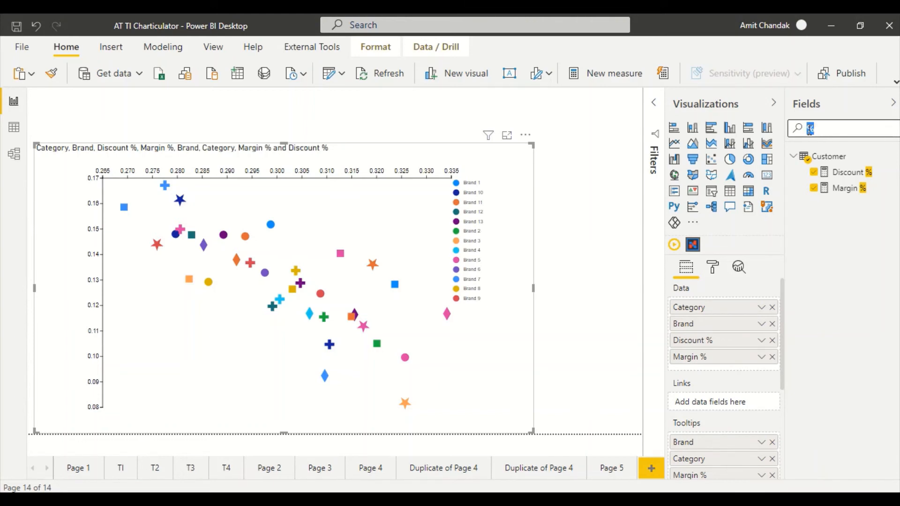
- Add the State field from the Geography table to the scatter chart's data, between Brand and Discount %
{"action": "key", "text": "BackSpace"}
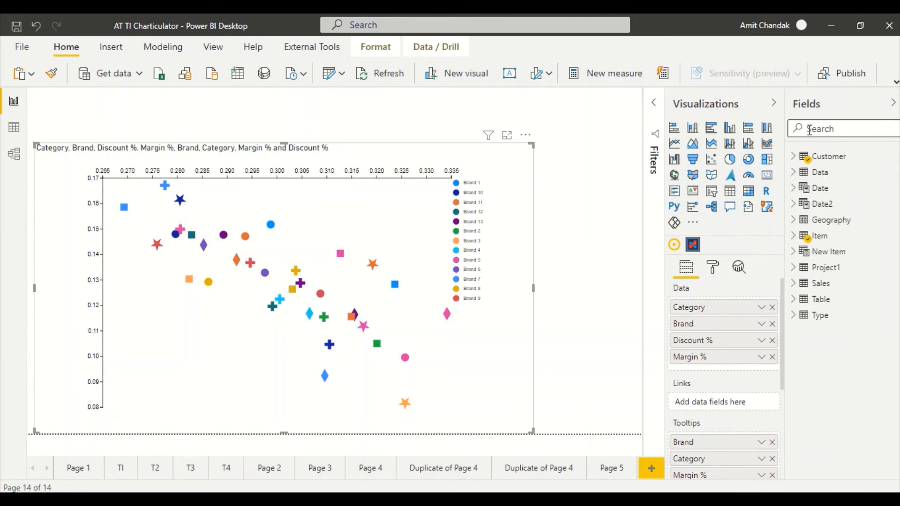
{"action": "type", "text": "Sta"}
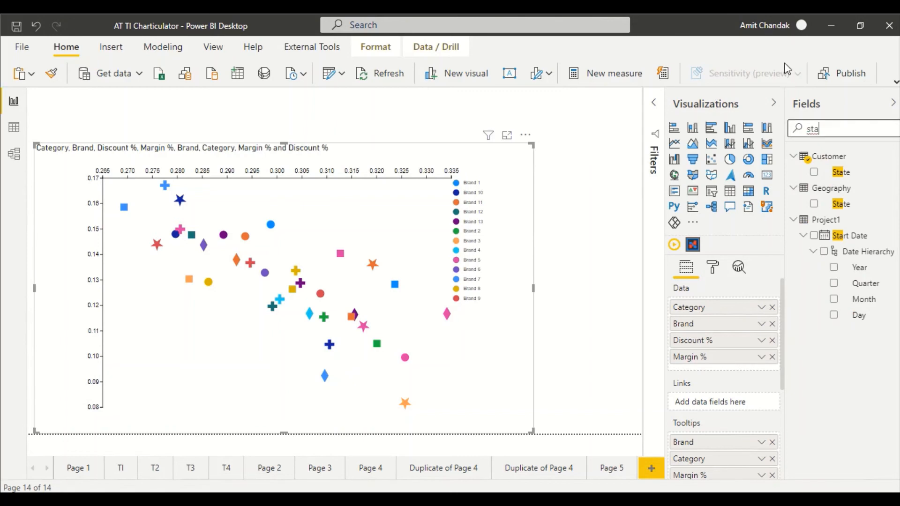
{"action": "left_click_drag", "start_coordinate": [841, 204], "coordinate": [733, 330]}
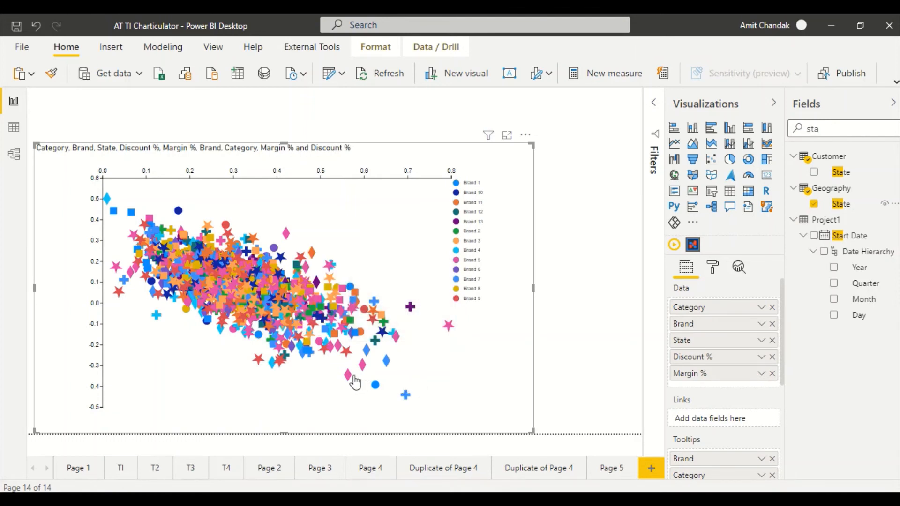
- Shrink the scatter chart's width and slightly its height to free space beside it on the page
{"action": "left_click", "coordinate": [387, 364]}
{"action": "left_click", "coordinate": [387, 364]}
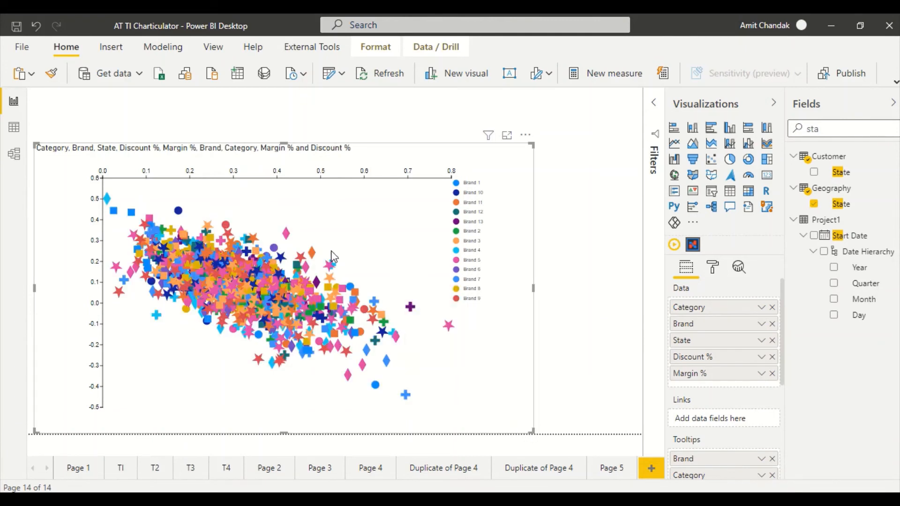
{"action": "left_click", "coordinate": [532, 146]}
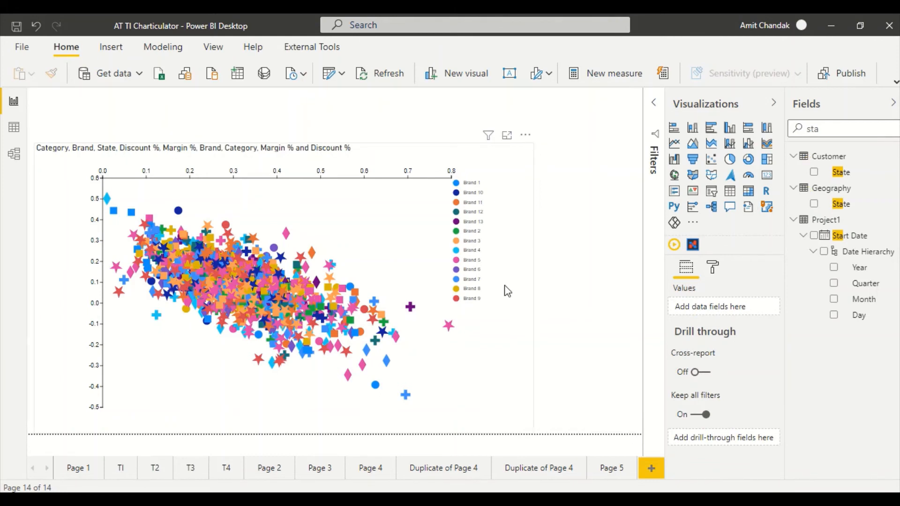
{"action": "left_click", "coordinate": [537, 432]}
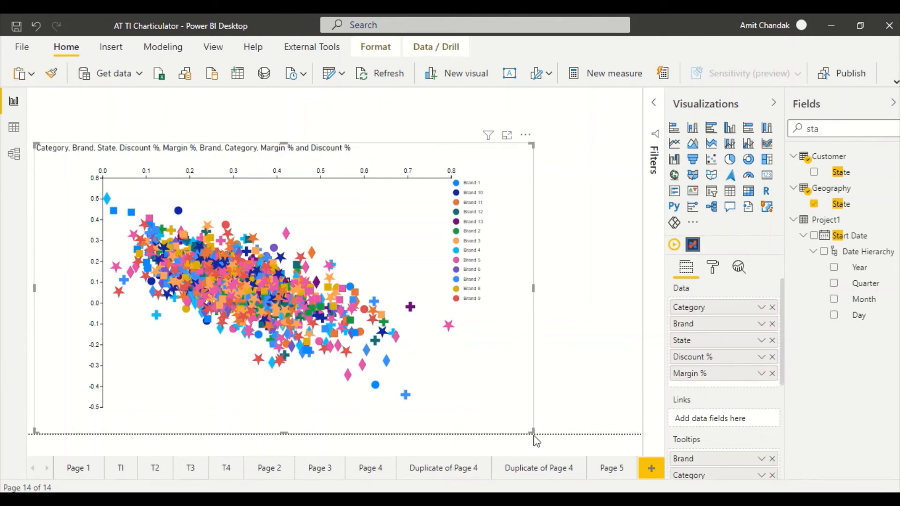
{"action": "left_click_drag", "start_coordinate": [533, 431], "coordinate": [449, 421]}
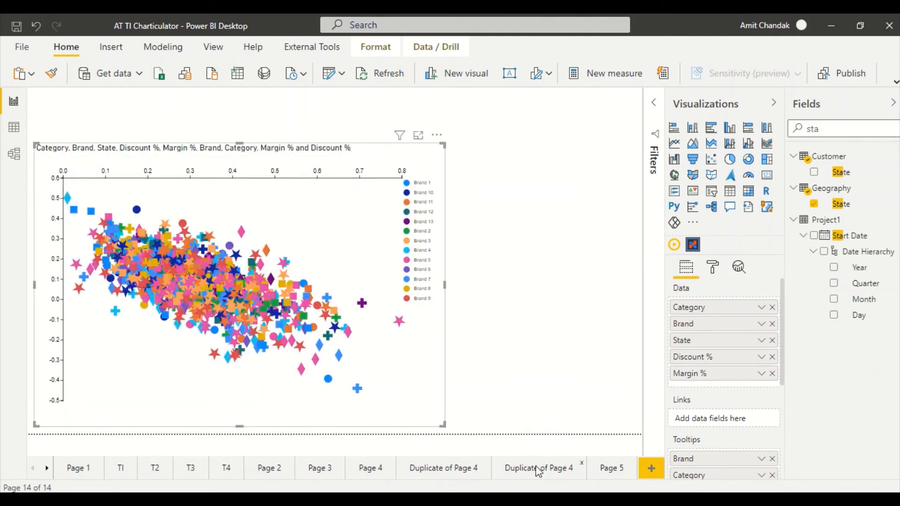
- Copy the Net by Category column chart from Page 6 to Page 8 and narrow it to clear the Brand legend
{"action": "left_click", "coordinate": [48, 468]}
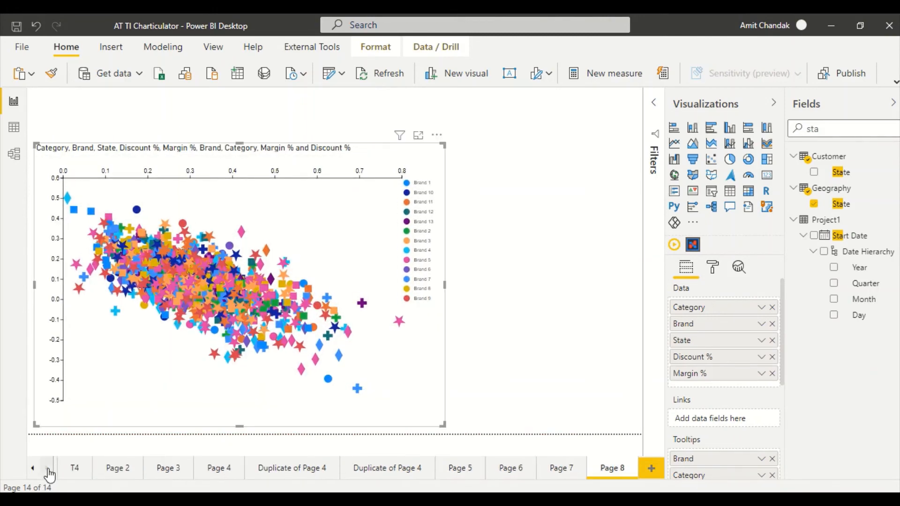
{"action": "left_click", "coordinate": [562, 471]}
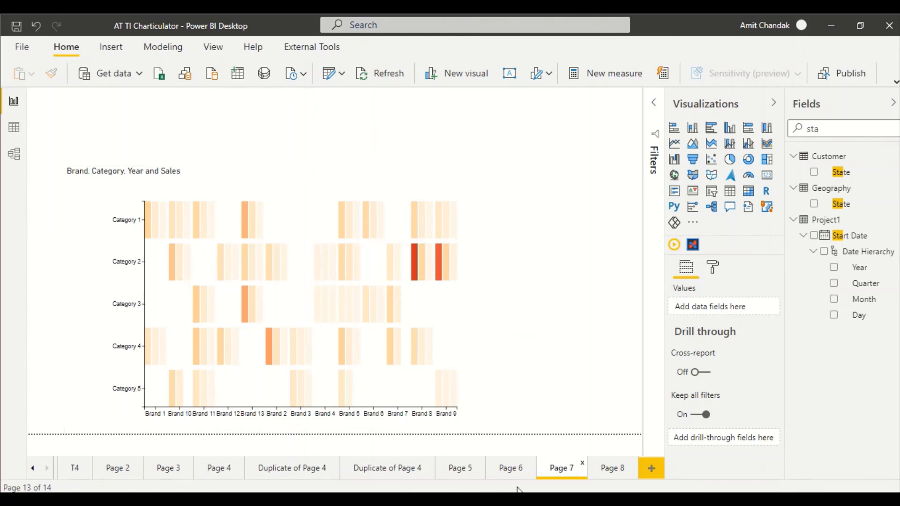
{"action": "left_click", "coordinate": [505, 470]}
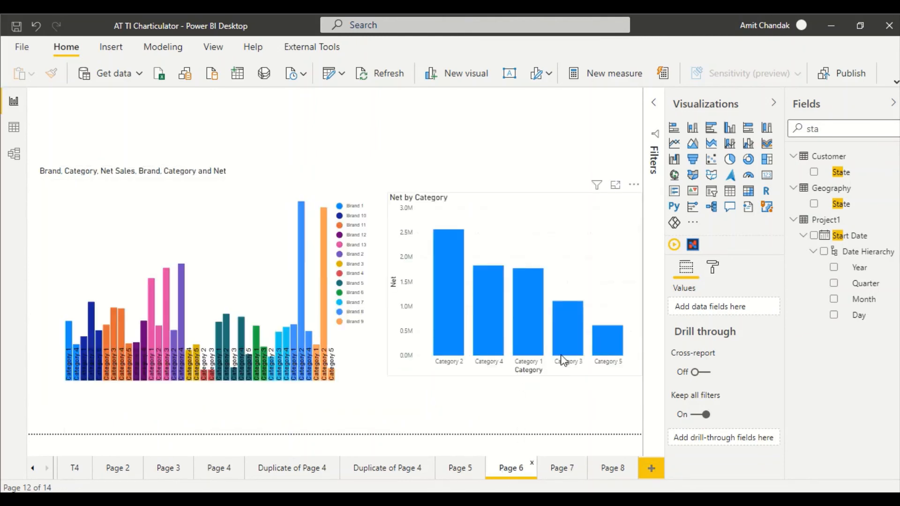
{"action": "left_click", "coordinate": [576, 375]}
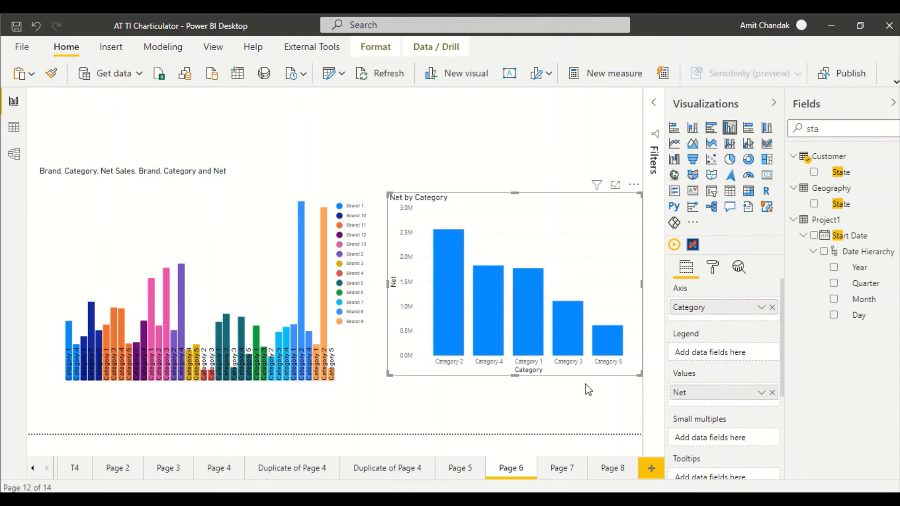
{"action": "left_click", "coordinate": [618, 469]}
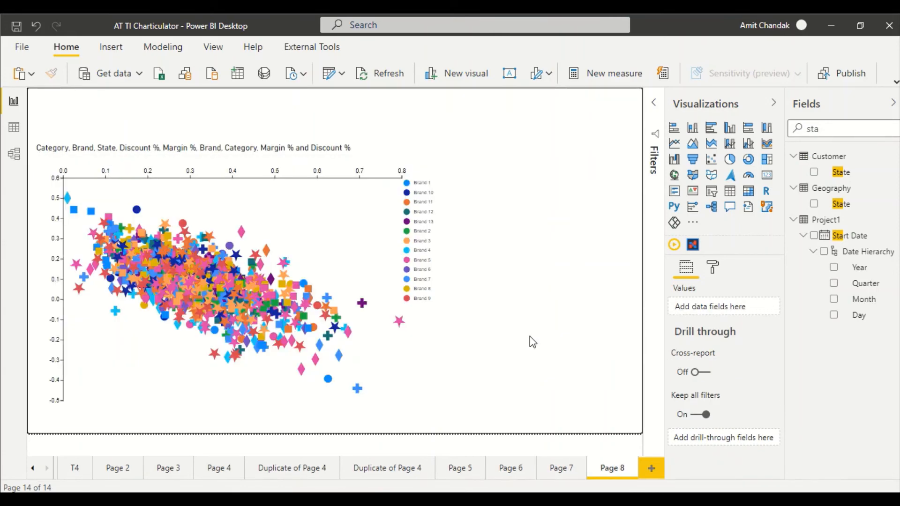
{"action": "key", "text": "ctrl+v"}
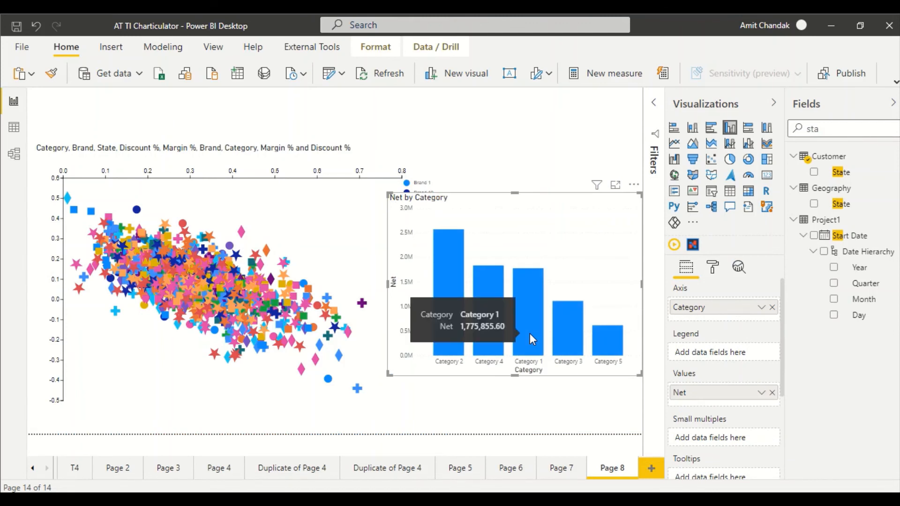
{"action": "left_click_drag", "start_coordinate": [385, 285], "coordinate": [453, 296]}
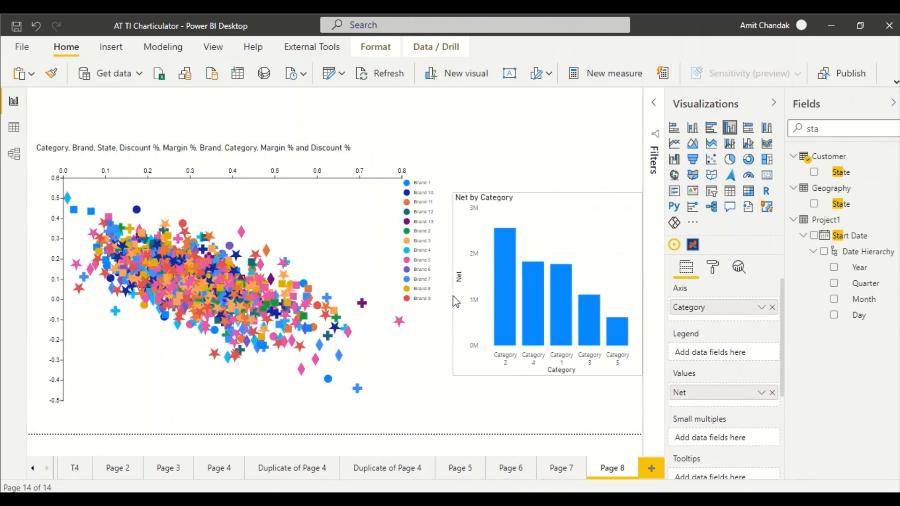
- Test cross-filtering by selecting and clearing a Category 2 point in the scatter chart and the Category 2 column
{"action": "left_click", "coordinate": [334, 312]}
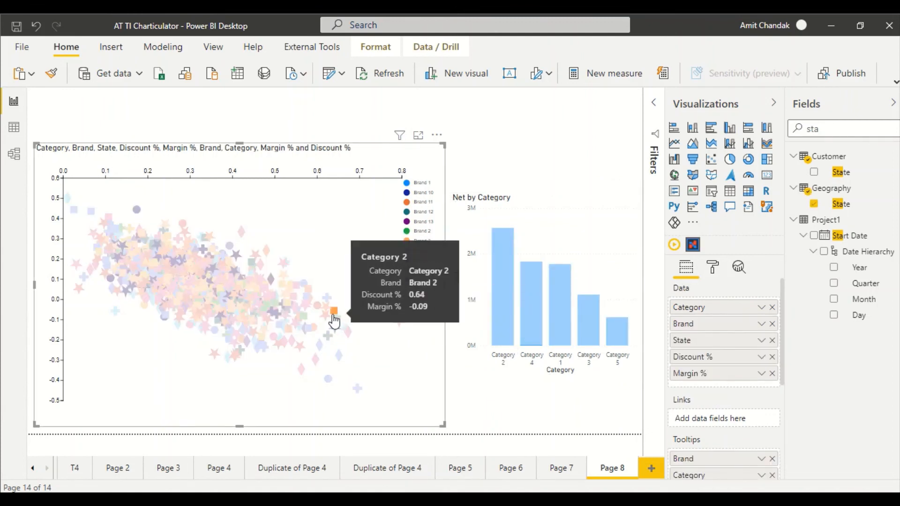
{"action": "left_click", "coordinate": [333, 313]}
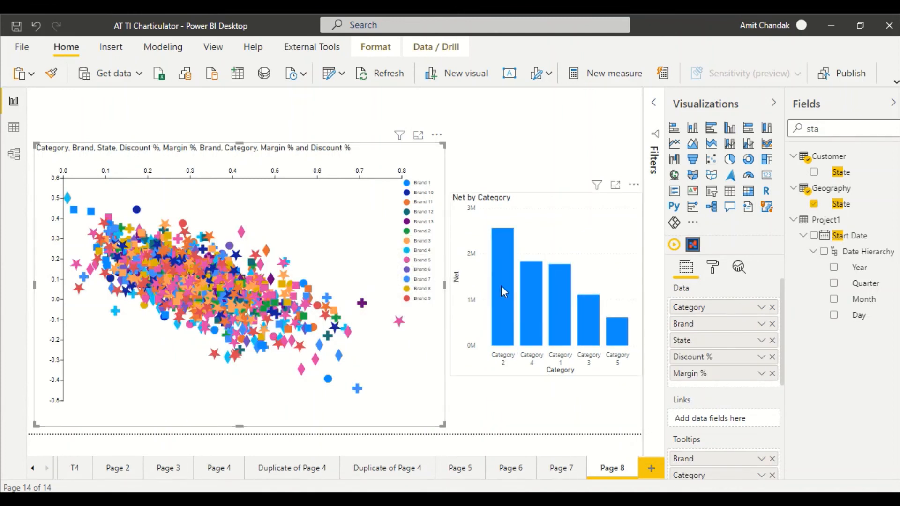
{"action": "left_click", "coordinate": [504, 302]}
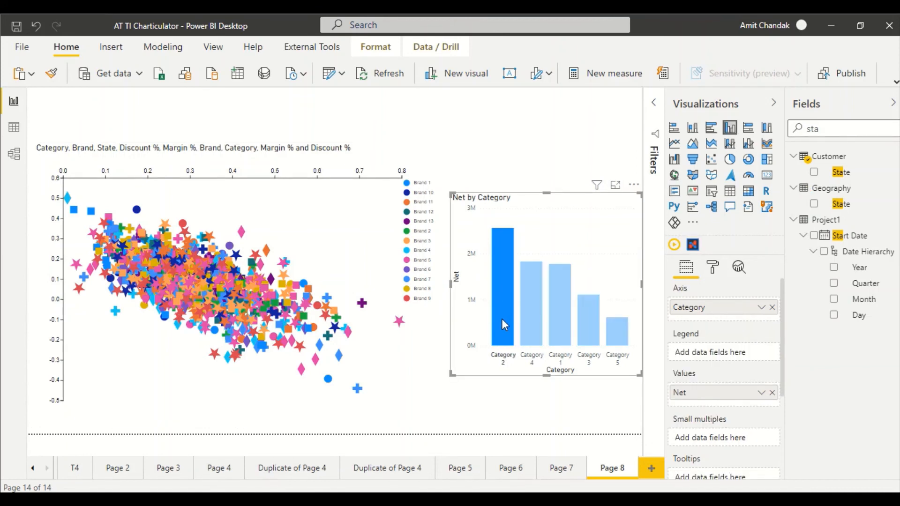
{"action": "left_click", "coordinate": [526, 216]}
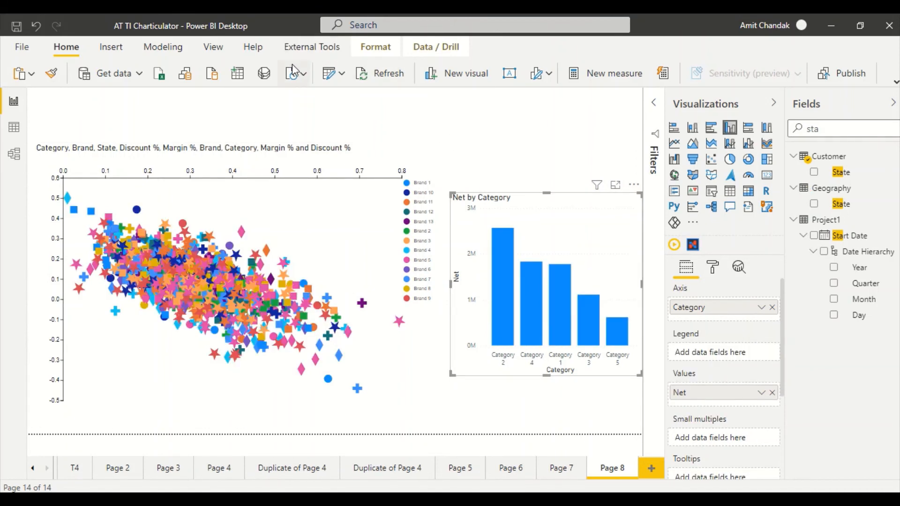
- Edit the visual interactions so that selections in the scatter chart filter the Net by Category column chart instead of highlighting it
{"action": "left_click", "coordinate": [896, 86]}
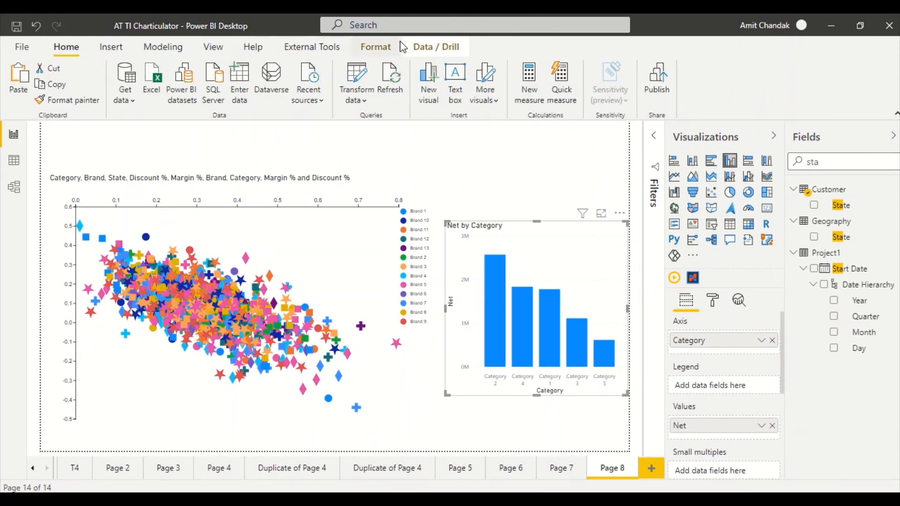
{"action": "left_click", "coordinate": [367, 49]}
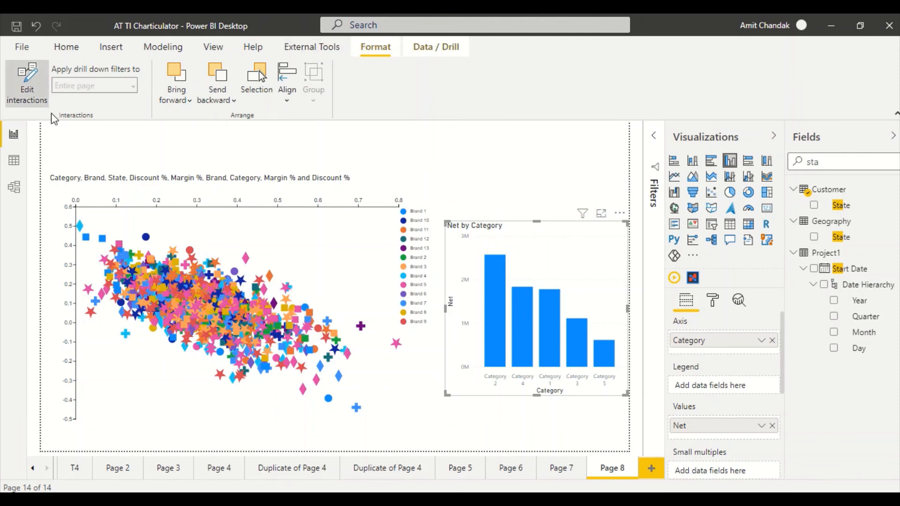
{"action": "left_click", "coordinate": [510, 235]}
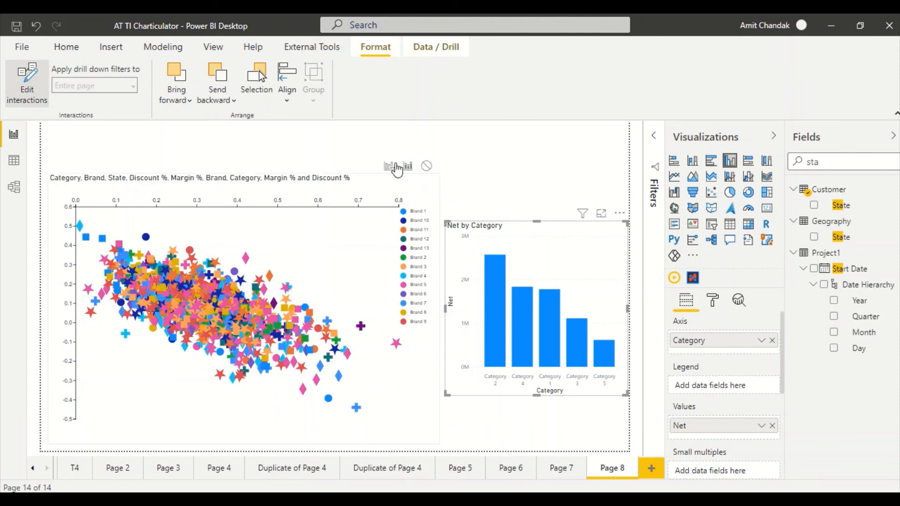
{"action": "left_click", "coordinate": [425, 183]}
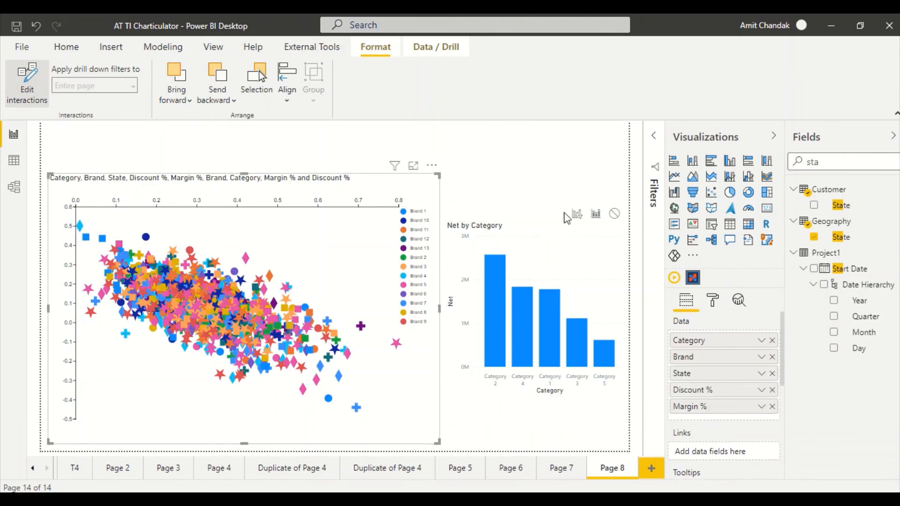
{"action": "left_click", "coordinate": [577, 214]}
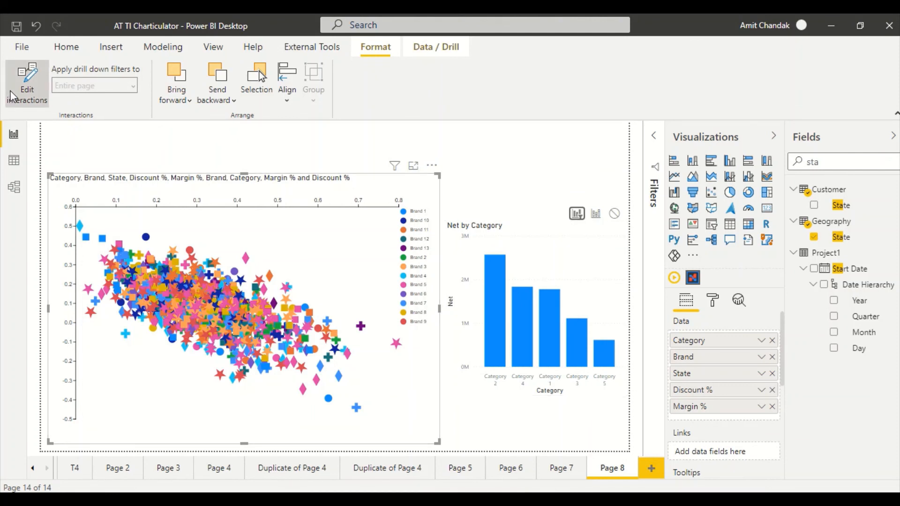
- Test filtering of the column chart by selecting a Category 1 point and a Category 3 point in the scatter chart, clearing the selection
{"action": "left_click", "coordinate": [328, 400]}
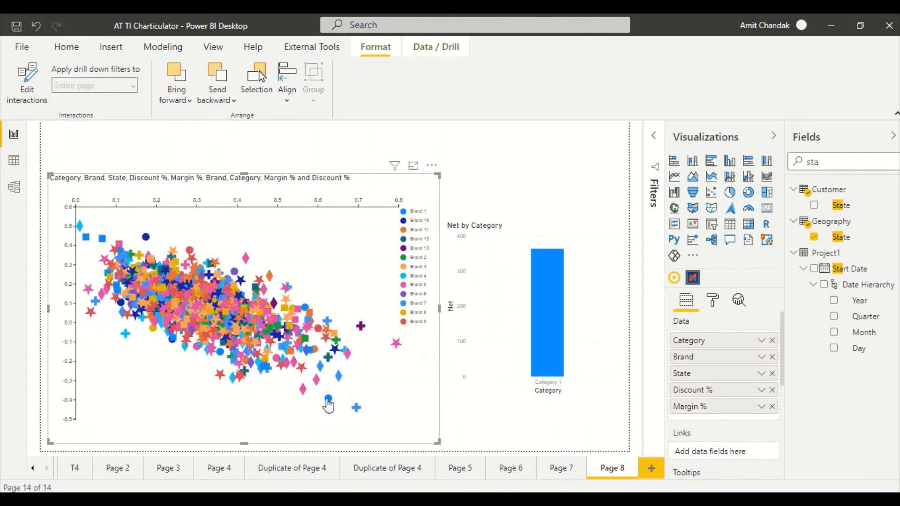
{"action": "left_click", "coordinate": [302, 390]}
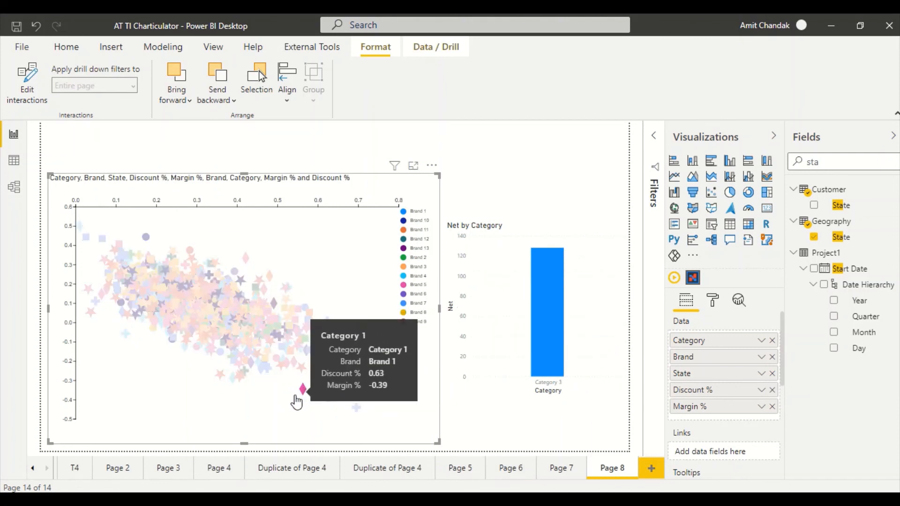
{"action": "left_click", "coordinate": [299, 397]}
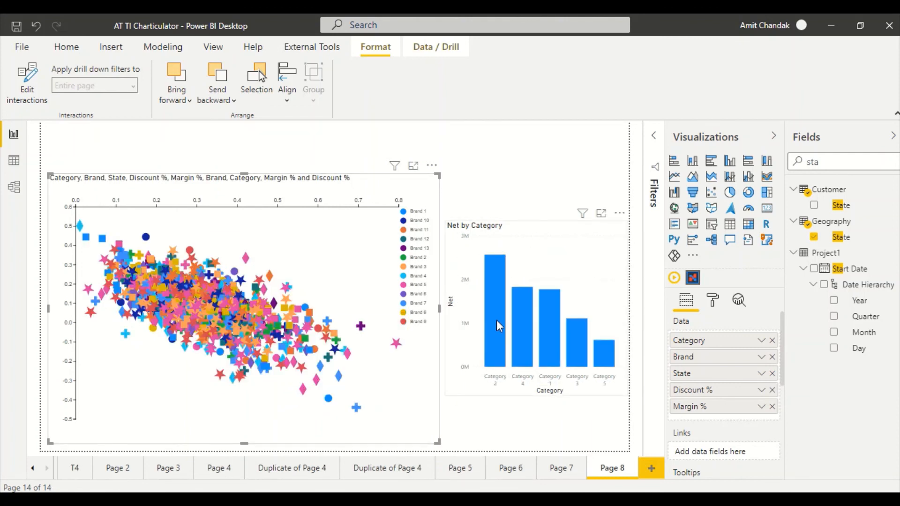
- Test filtering of the scatter chart by selecting the Category 2, 4, 1, 3 and 5 columns, ending with Category 2 selected and cleared
{"action": "left_click", "coordinate": [496, 335]}
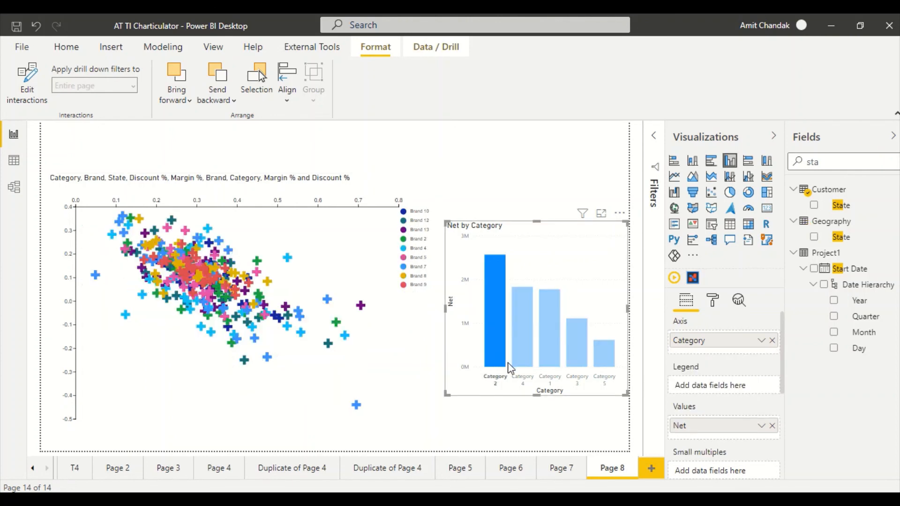
{"action": "mouse_move", "coordinate": [524, 344]}
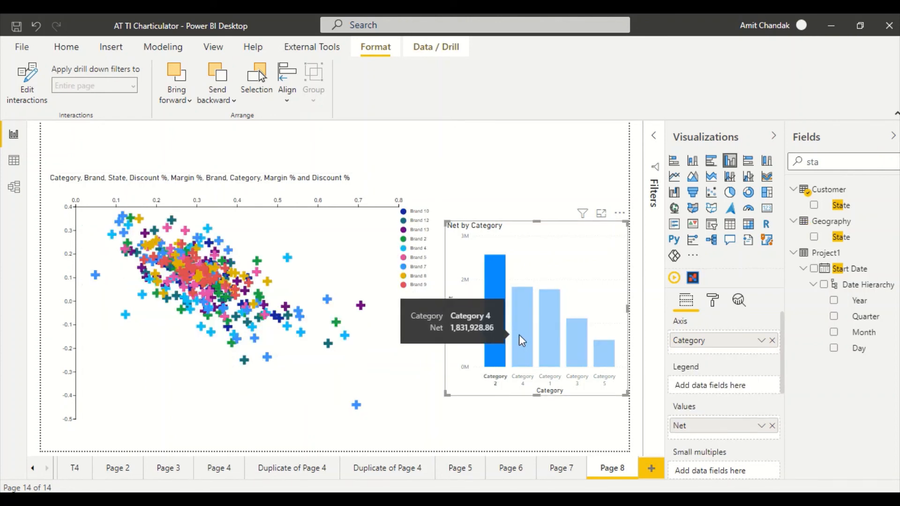
{"action": "left_click", "coordinate": [519, 334]}
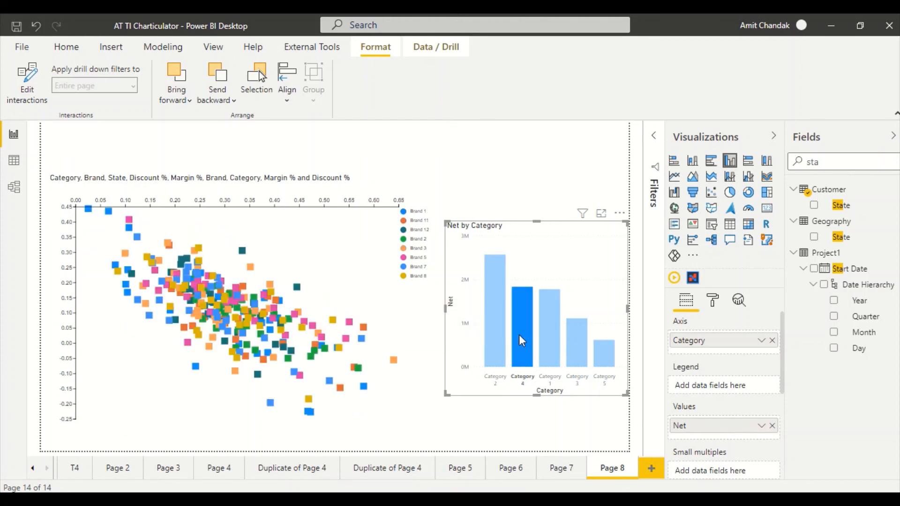
{"action": "left_click", "coordinate": [550, 329]}
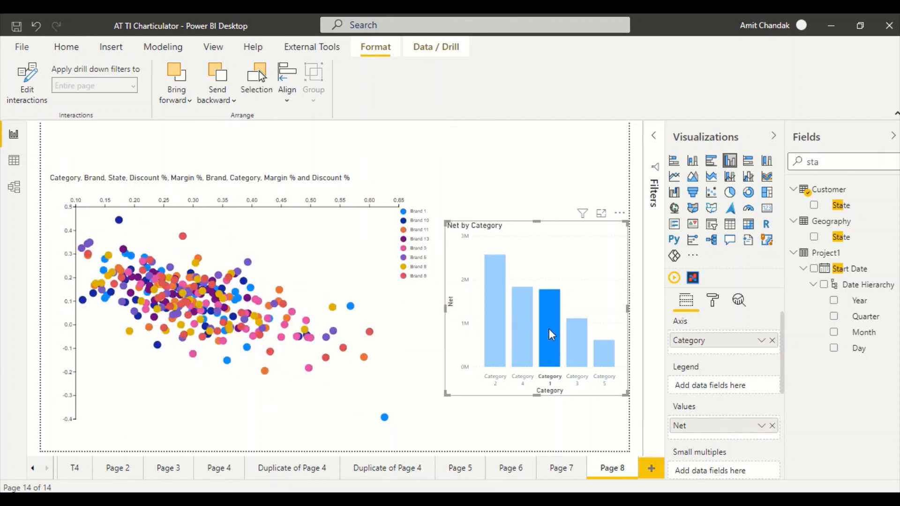
{"action": "left_click", "coordinate": [575, 331]}
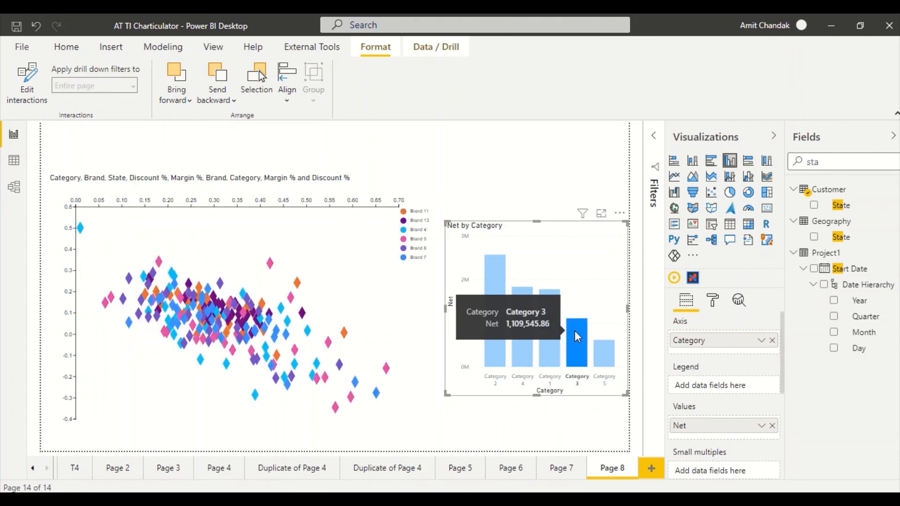
{"action": "left_click", "coordinate": [600, 352]}
{"action": "left_click", "coordinate": [526, 345]}
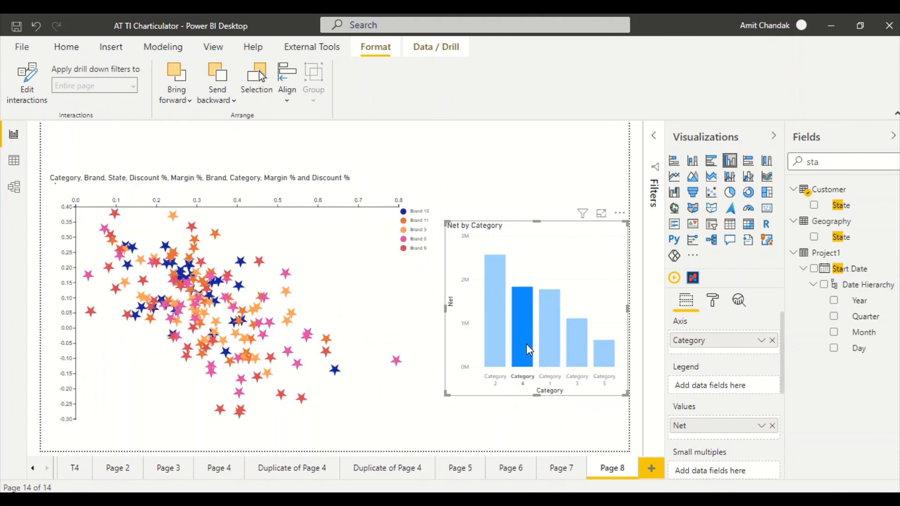
{"action": "left_click", "coordinate": [497, 344]}
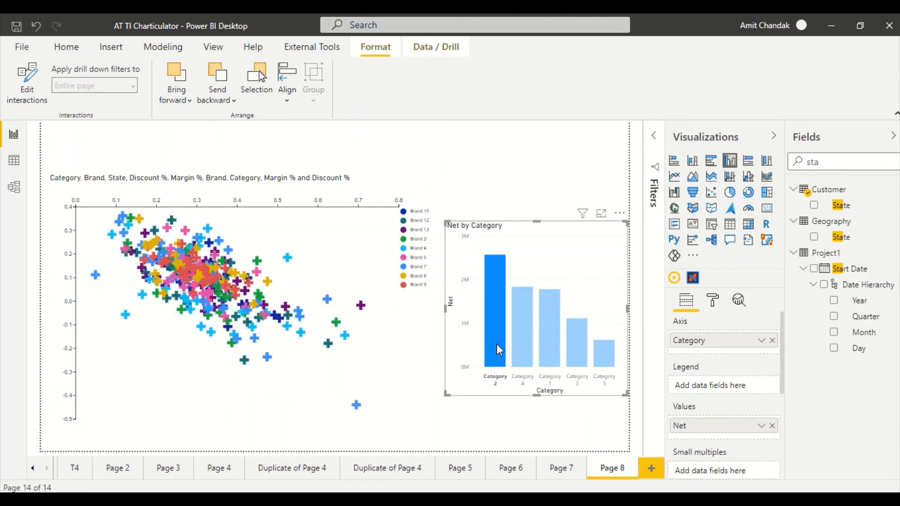
{"action": "mouse_move", "coordinate": [491, 336]}
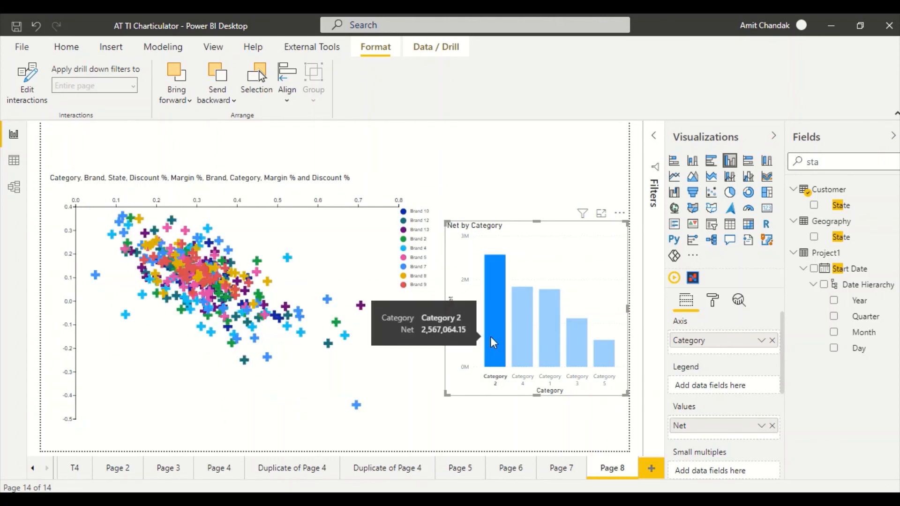
{"action": "left_click", "coordinate": [491, 338]}
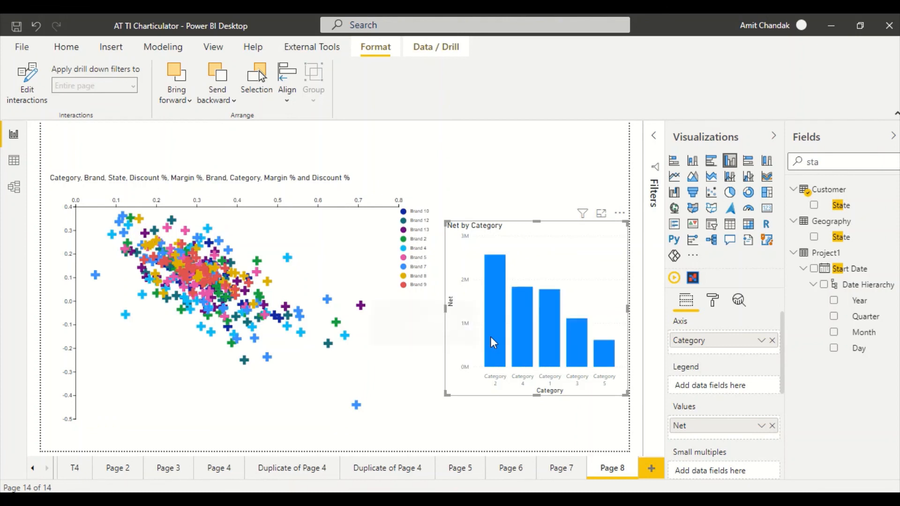